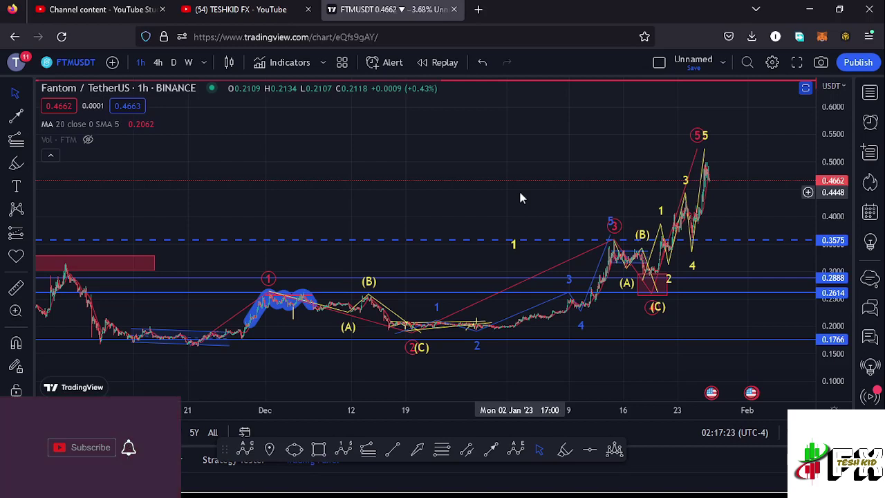
Bring the January candles into view and select the ABC wave drawing.
{"action": "left_click_drag", "start_coordinate": [321, 258], "coordinate": [515, 184]}
{"action": "left_click_drag", "start_coordinate": [831, 284], "coordinate": [835, 300]}
{"action": "left_click_drag", "start_coordinate": [465, 338], "coordinate": [416, 345]}
{"action": "left_click_drag", "start_coordinate": [443, 307], "coordinate": [394, 318]}
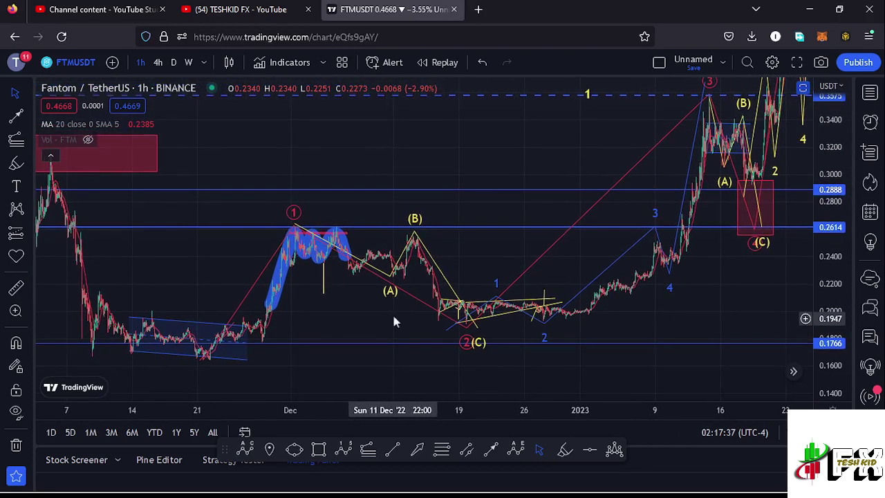
{"action": "left_click", "coordinate": [293, 228]}
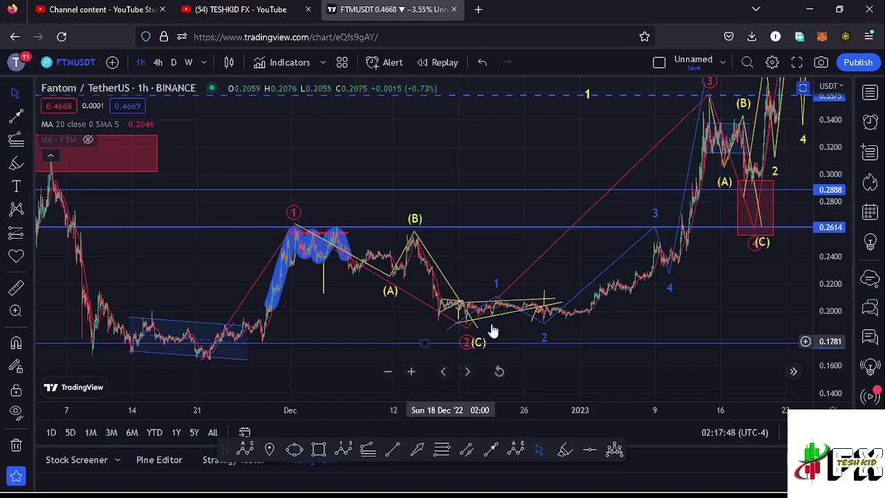
Raise the red wave's circled 5 to about 0.535, above the yellow wave-5 peak.
{"action": "scroll", "coordinate": [577, 277], "scroll_direction": "down", "scroll_amount": 2}
{"action": "left_click_drag", "start_coordinate": [626, 249], "coordinate": [472, 304]}
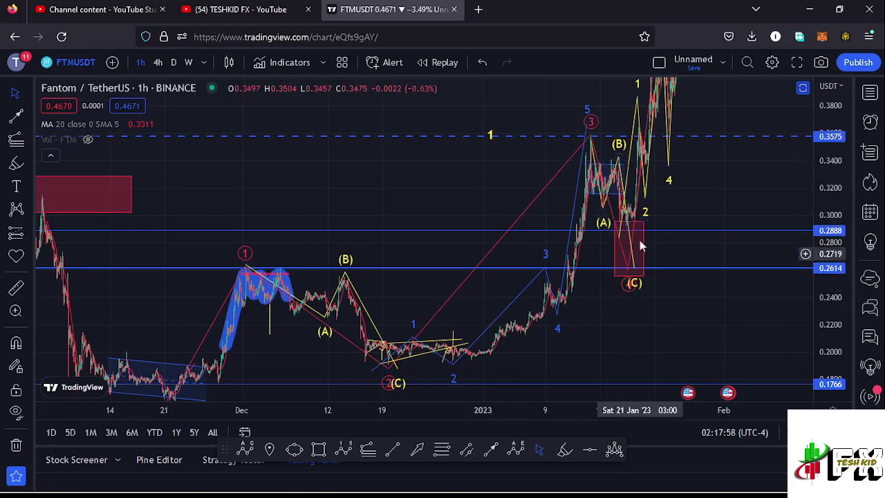
{"action": "left_click_drag", "start_coordinate": [835, 167], "coordinate": [836, 191]}
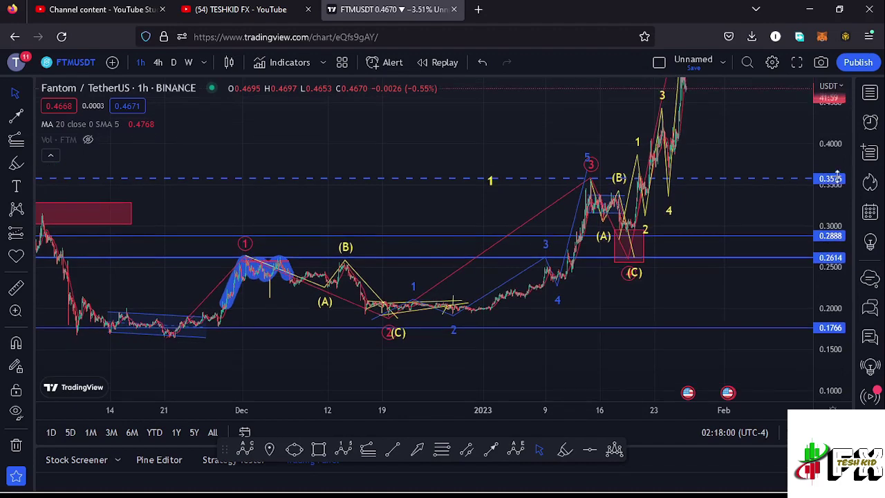
{"action": "left_click_drag", "start_coordinate": [742, 144], "coordinate": [708, 207]}
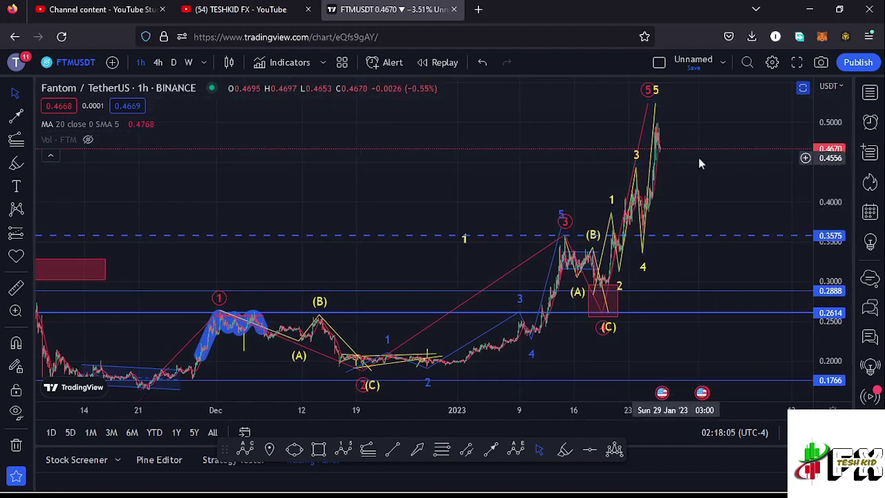
{"action": "left_click_drag", "start_coordinate": [815, 187], "coordinate": [815, 192]}
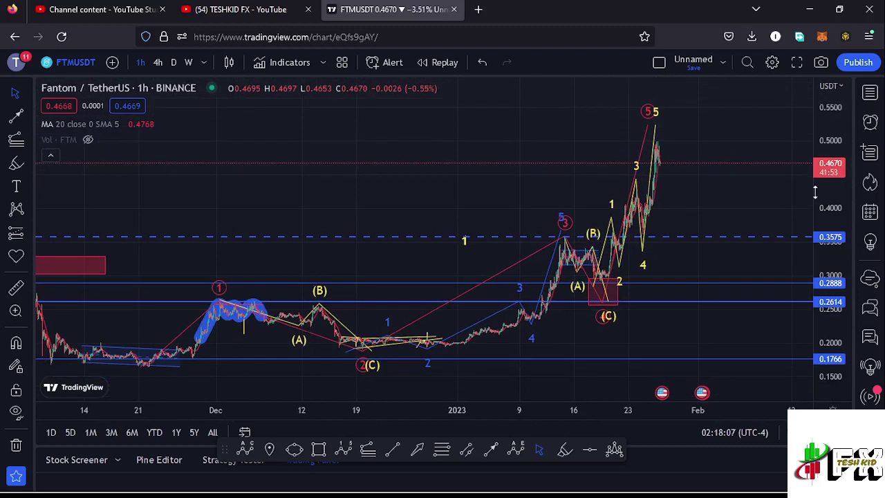
{"action": "left_click", "coordinate": [650, 126]}
{"action": "left_click_drag", "start_coordinate": [650, 127], "coordinate": [640, 122]}
Draw a trend-based Fib extension from the November low through the circled 1, starting at 0.3576.
{"action": "left_click", "coordinate": [149, 366]}
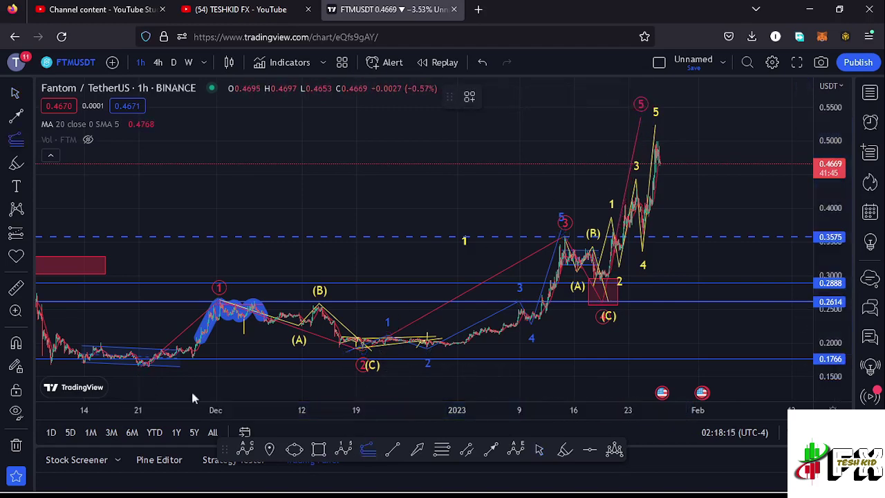
{"action": "left_click_drag", "start_coordinate": [149, 366], "coordinate": [152, 367]}
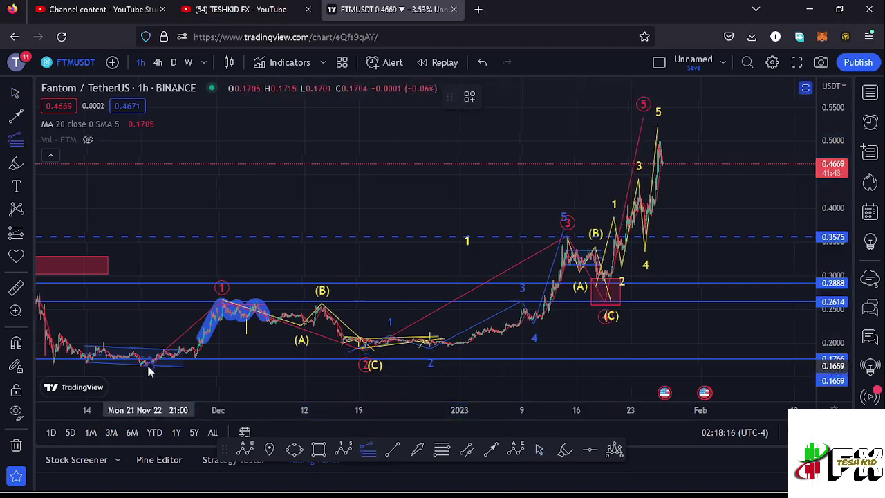
{"action": "left_click", "coordinate": [220, 299]}
{"action": "left_click", "coordinate": [714, 351]}
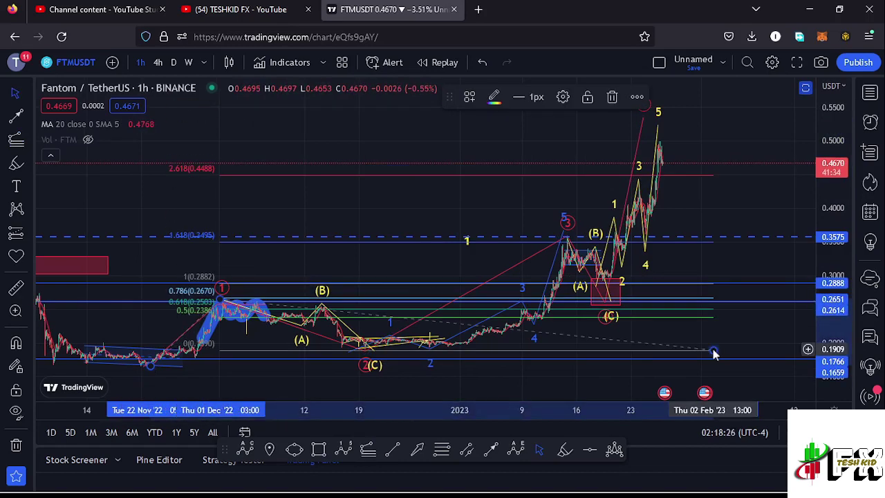
{"action": "left_click_drag", "start_coordinate": [713, 351], "coordinate": [737, 236]}
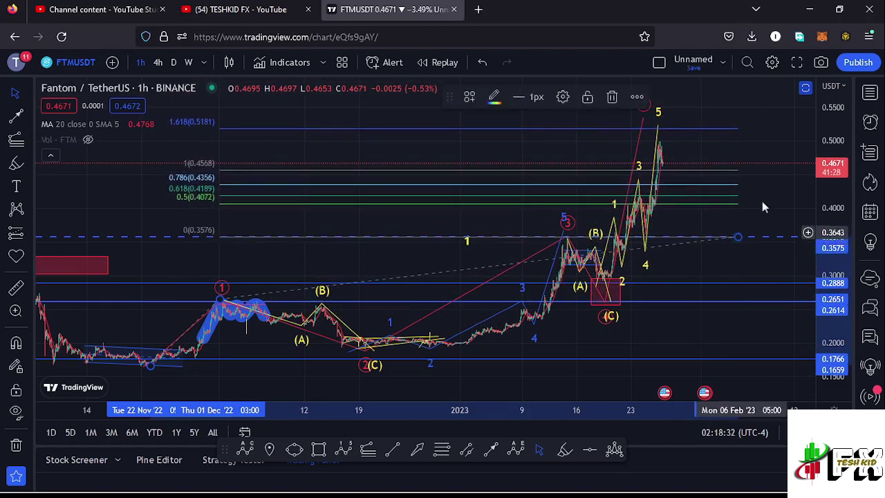
{"action": "left_click_drag", "start_coordinate": [775, 194], "coordinate": [749, 244]}
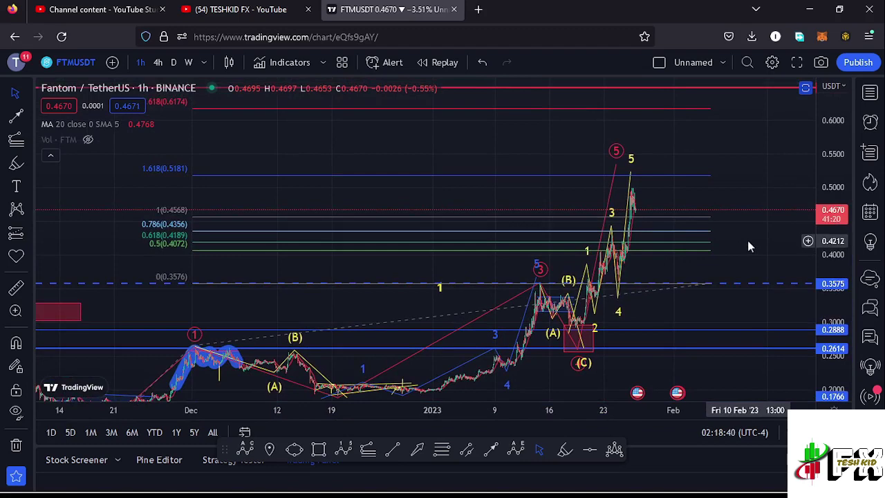
{"action": "scroll", "coordinate": [726, 250], "scroll_direction": "up", "scroll_amount": 3}
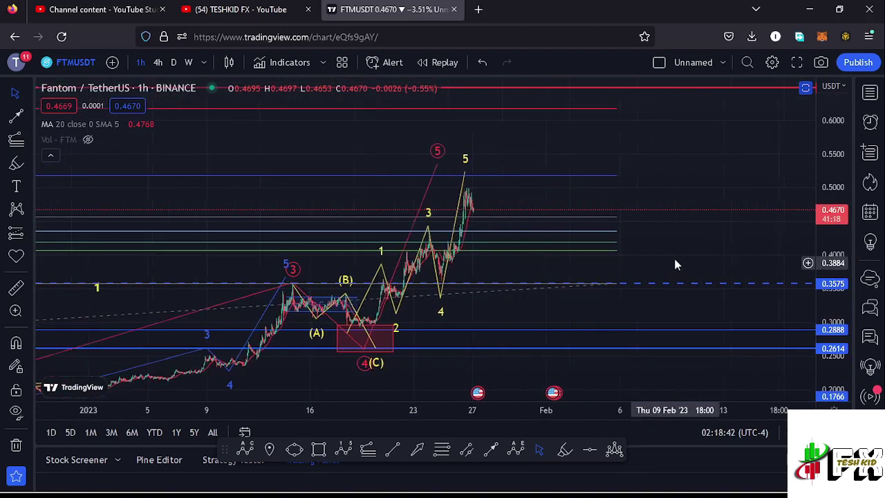
{"action": "scroll", "coordinate": [691, 256], "scroll_direction": "up", "scroll_amount": 2}
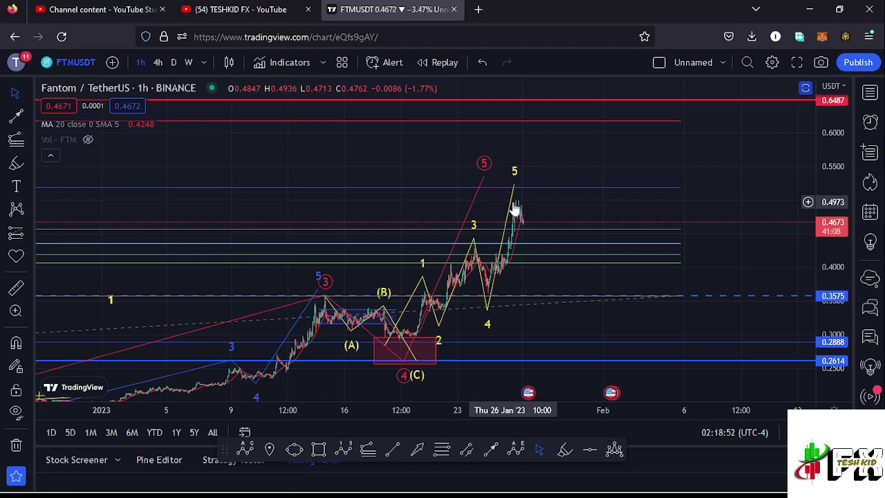
{"action": "scroll", "coordinate": [547, 231], "scroll_direction": "down", "scroll_amount": 5}
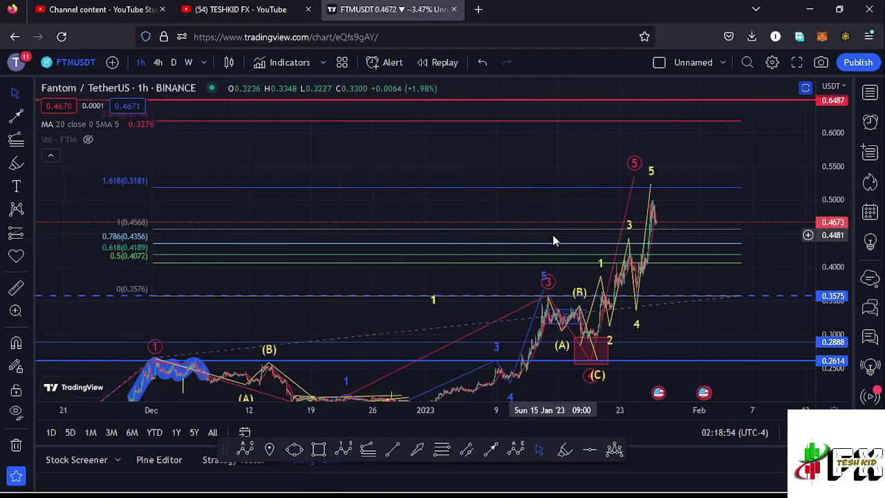
{"action": "scroll", "coordinate": [552, 234], "scroll_direction": "down", "scroll_amount": 1}
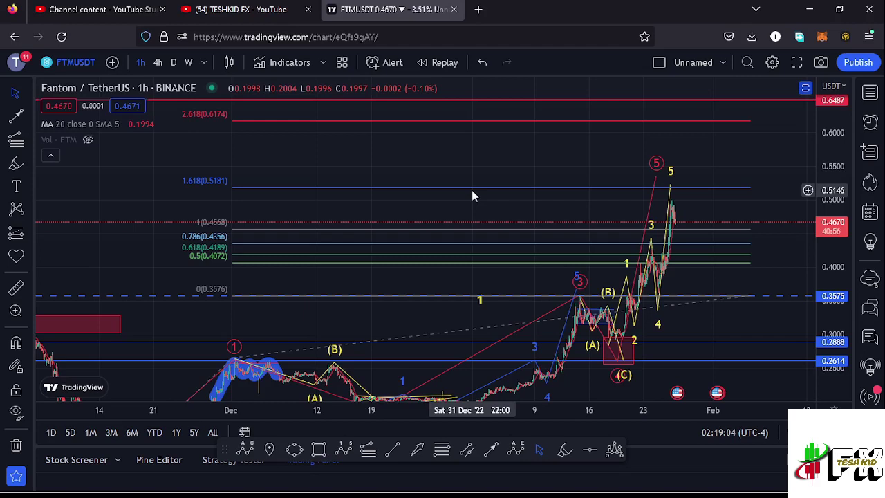
Delete the trend-based Fib extension, keeping the Elliott wave labels and horizontal levels.
{"action": "left_click", "coordinate": [750, 296]}
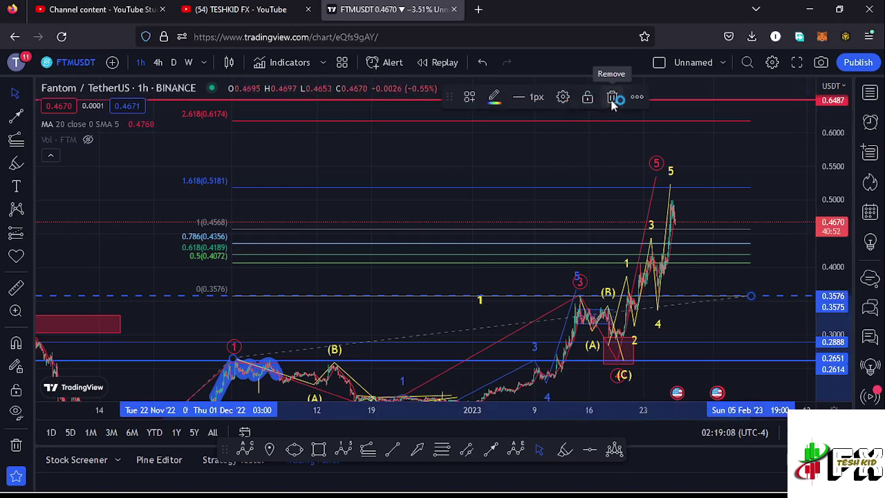
{"action": "left_click", "coordinate": [612, 99]}
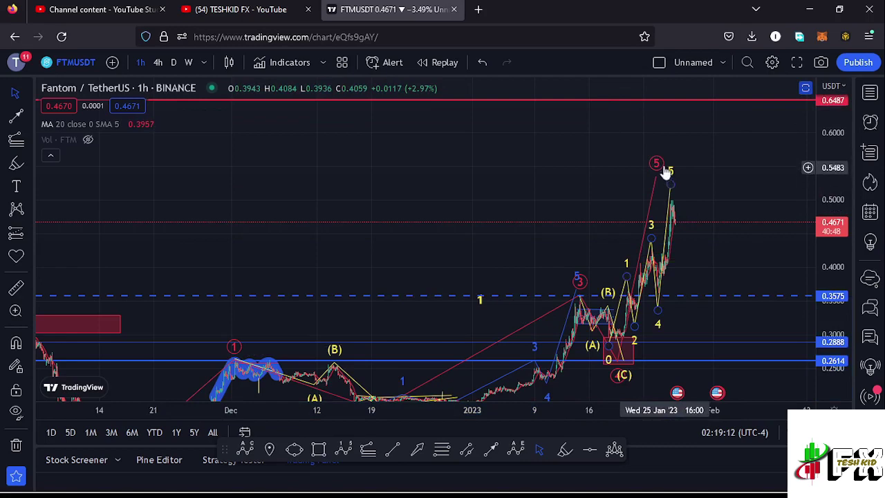
{"action": "left_click_drag", "start_coordinate": [527, 263], "coordinate": [477, 220]}
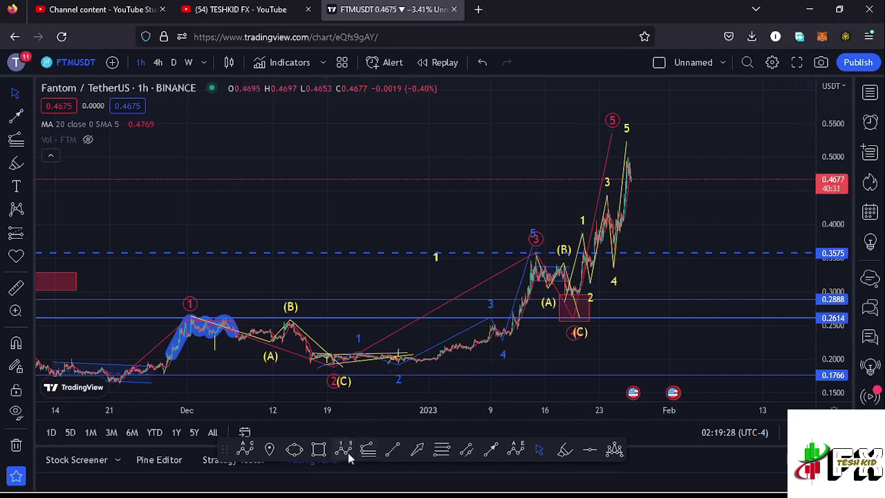
Draw a five-point Elliott impulse from the November 20 low, wave 2 at 0.3575, wave 3 near 0.57.
{"action": "left_click", "coordinate": [109, 378]}
{"action": "left_click", "coordinate": [610, 118]}
{"action": "left_click", "coordinate": [607, 108]}
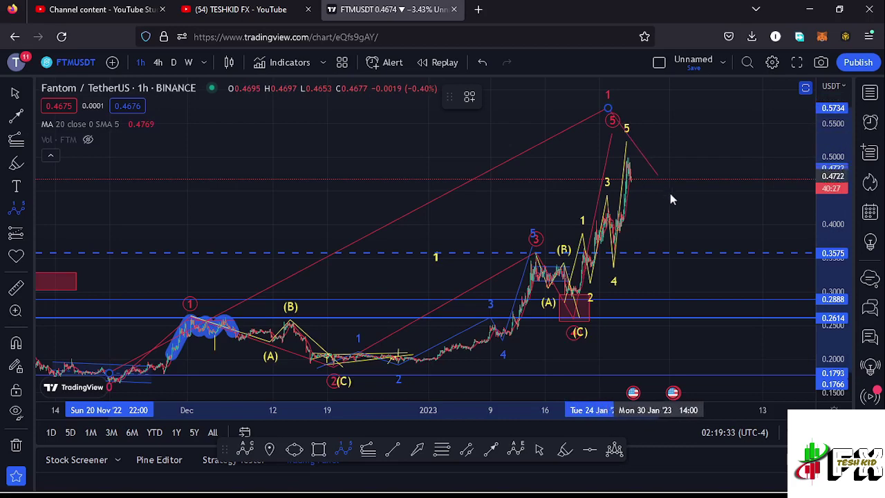
{"action": "left_click", "coordinate": [684, 253]}
{"action": "left_click", "coordinate": [763, 103]}
{"action": "left_click", "coordinate": [781, 145]}
{"action": "left_click", "coordinate": [791, 111]}
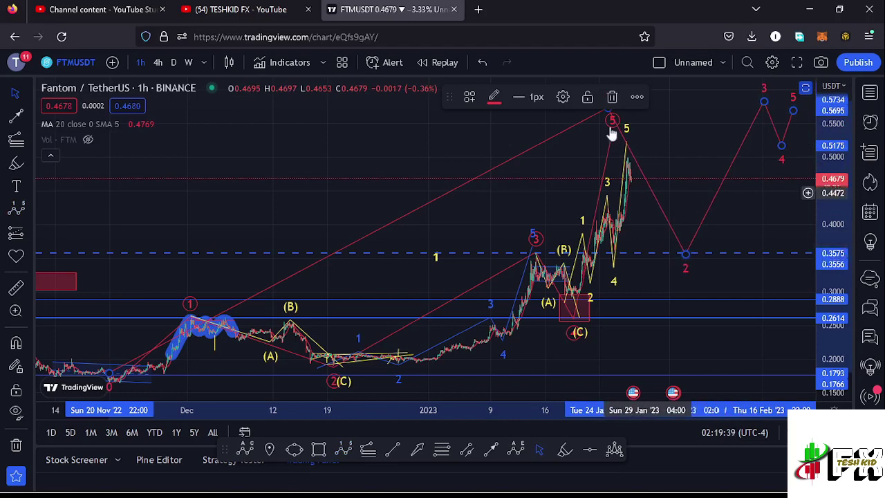
Set the impulse wave's colour to yellow.
{"action": "left_click", "coordinate": [564, 97]}
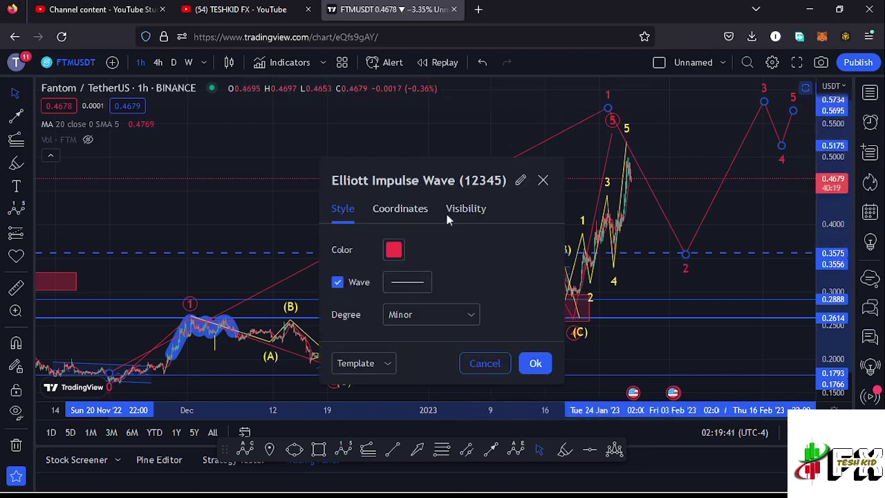
{"action": "left_click", "coordinate": [396, 254]}
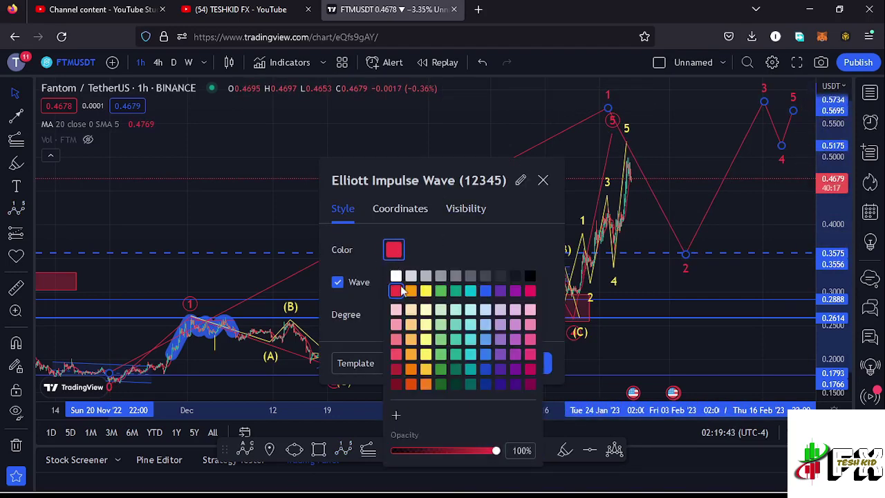
{"action": "left_click", "coordinate": [426, 291]}
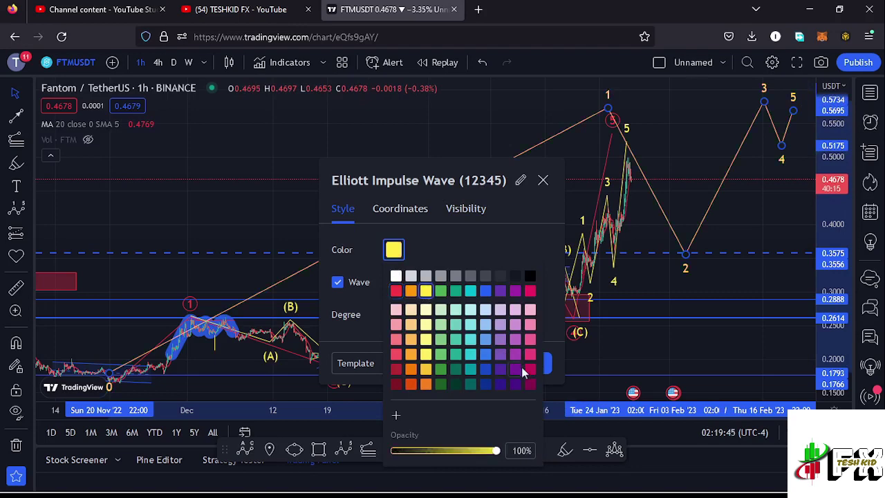
{"action": "left_click", "coordinate": [626, 347]}
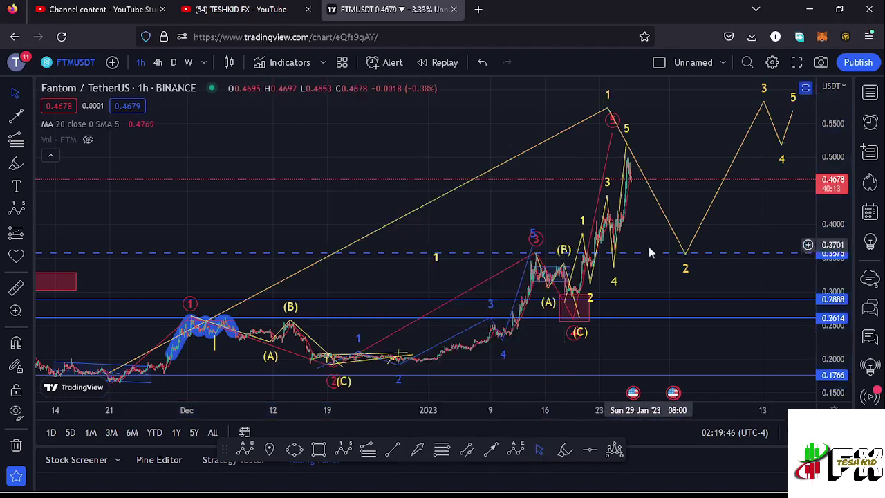
Move the yellow wave's point 1 down onto the recent peak near 0.504, keeping wave 2 at 0.3575.
{"action": "scroll", "coordinate": [642, 279], "scroll_direction": "up", "scroll_amount": 2}
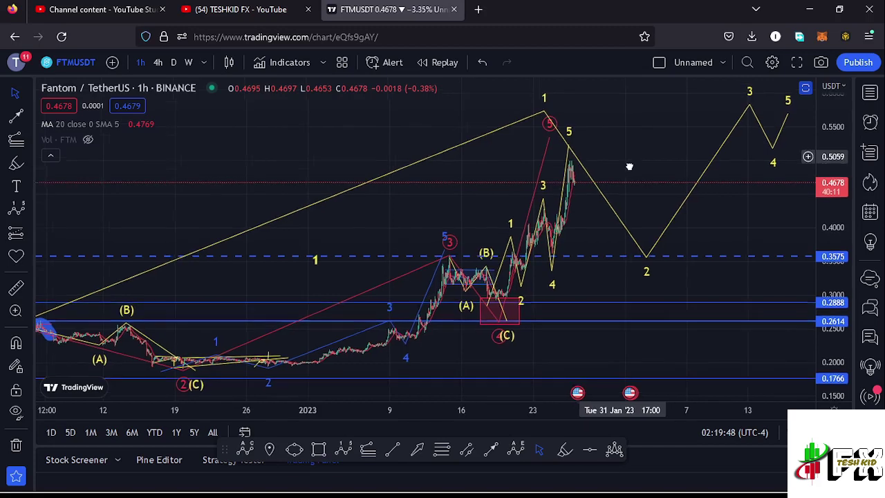
{"action": "scroll", "coordinate": [566, 135], "scroll_direction": "up", "scroll_amount": 2}
{"action": "left_click_drag", "start_coordinate": [546, 125], "coordinate": [559, 127]}
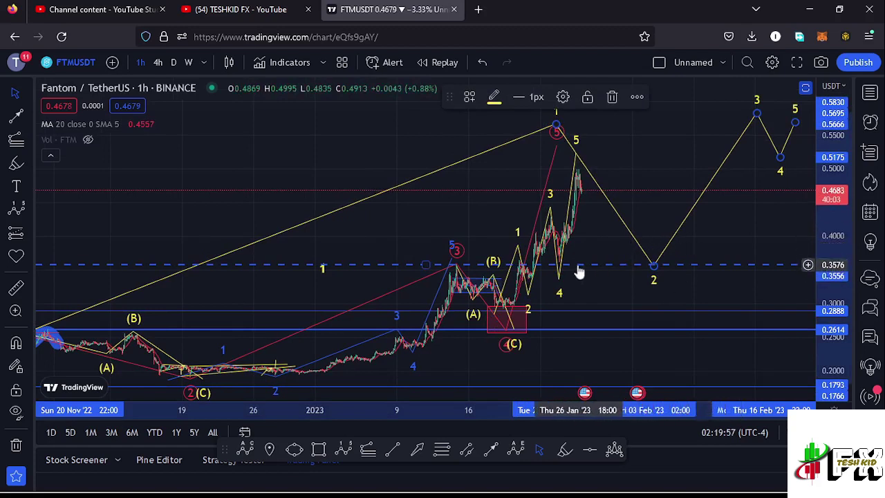
{"action": "left_click_drag", "start_coordinate": [621, 138], "coordinate": [625, 160]}
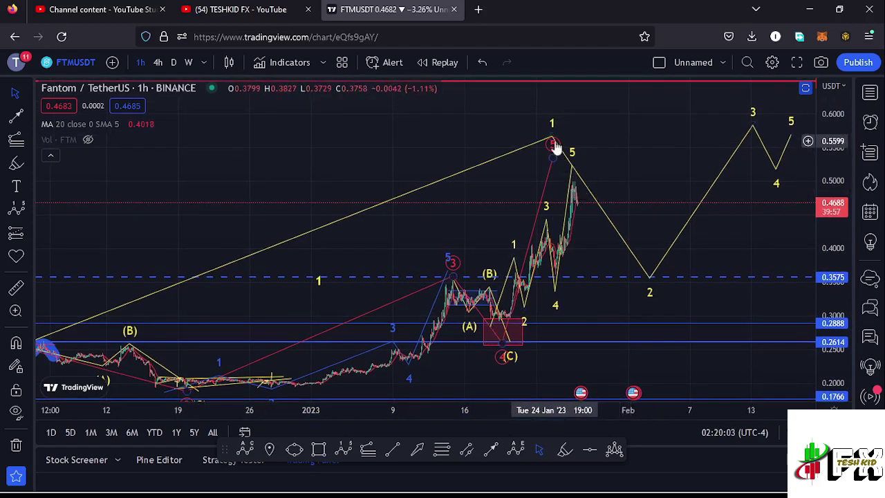
{"action": "left_click_drag", "start_coordinate": [551, 141], "coordinate": [574, 183]}
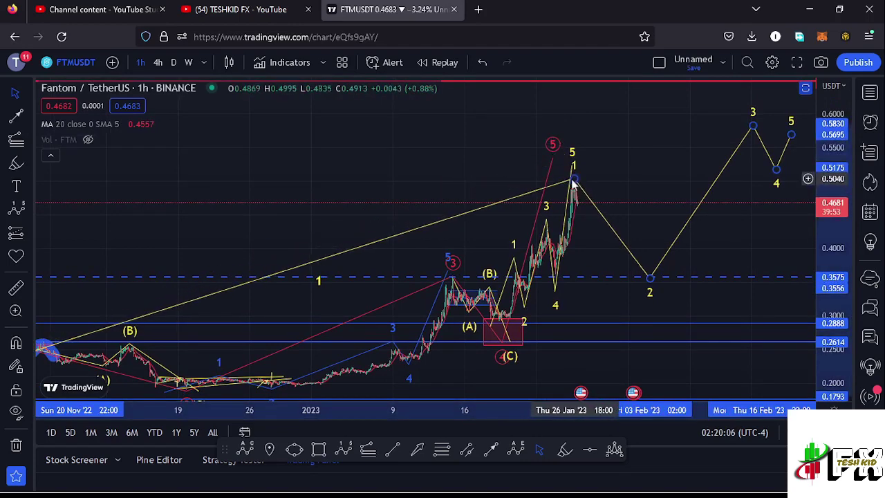
{"action": "scroll", "coordinate": [525, 207], "scroll_direction": "down", "scroll_amount": 3}
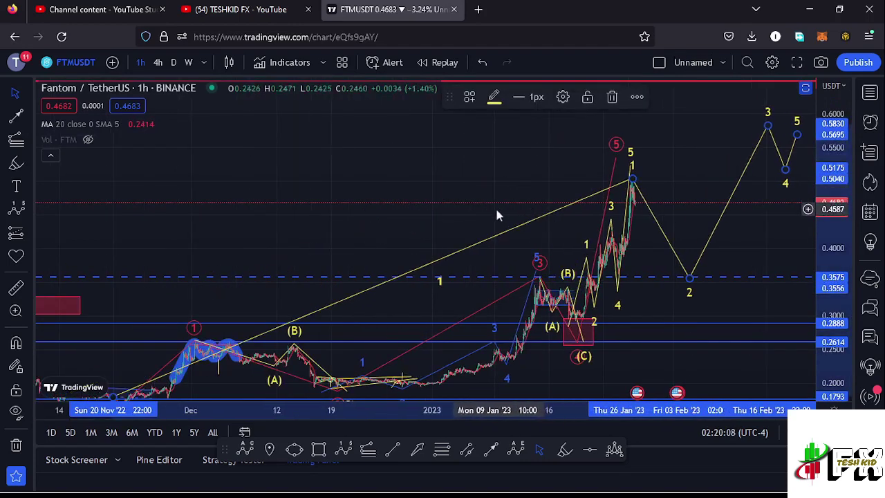
{"action": "left_click_drag", "start_coordinate": [408, 227], "coordinate": [407, 180]}
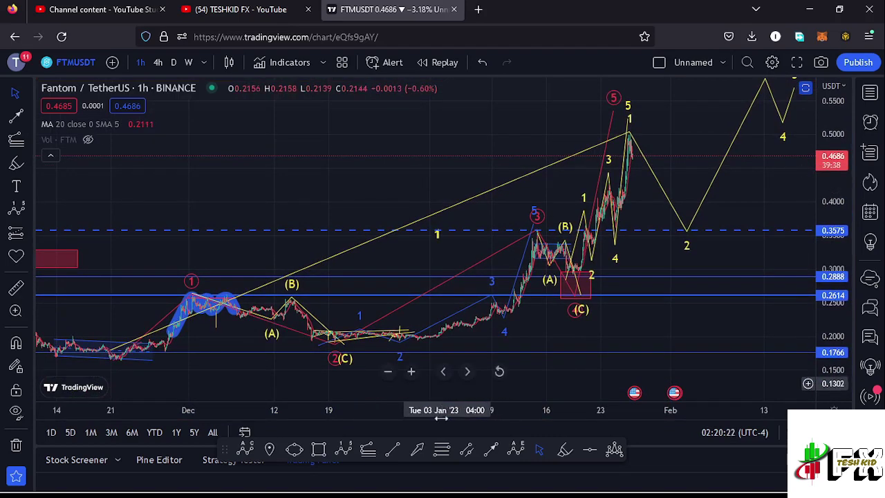
Draw a Fib retracement from the November low at 0.1649 to the 0.4992 peak.
{"action": "left_click", "coordinate": [441, 450]}
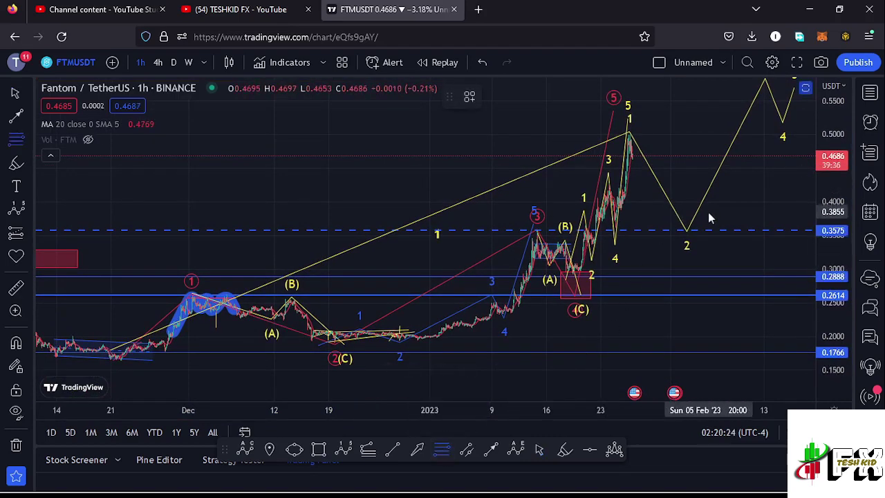
{"action": "left_click", "coordinate": [119, 357]}
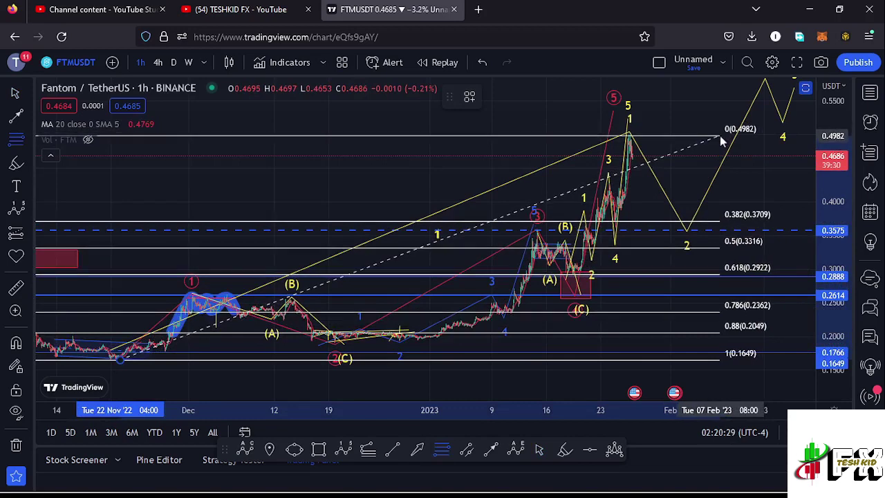
{"action": "left_click", "coordinate": [719, 135]}
{"action": "left_click_drag", "start_coordinate": [770, 177], "coordinate": [734, 179]}
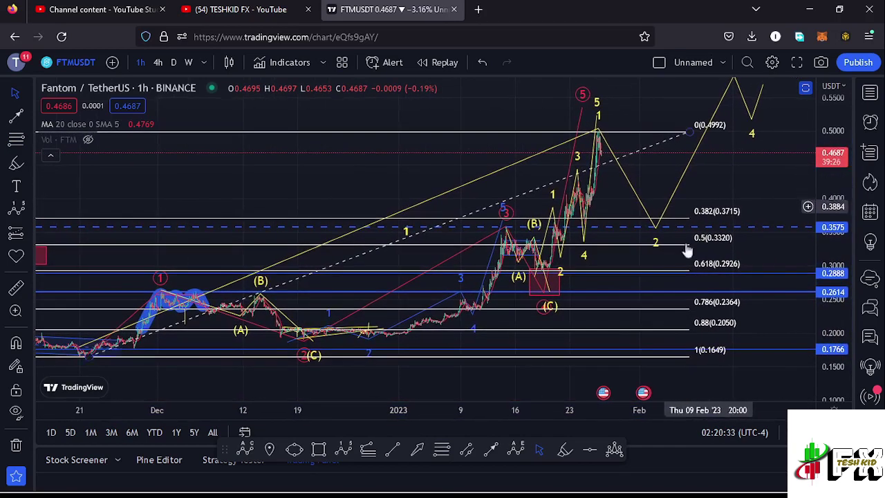
Draw a box over the 0.2959–0.3296 wave-2 zone between the 0.5 and 0.618 levels.
{"action": "left_click", "coordinate": [319, 449]}
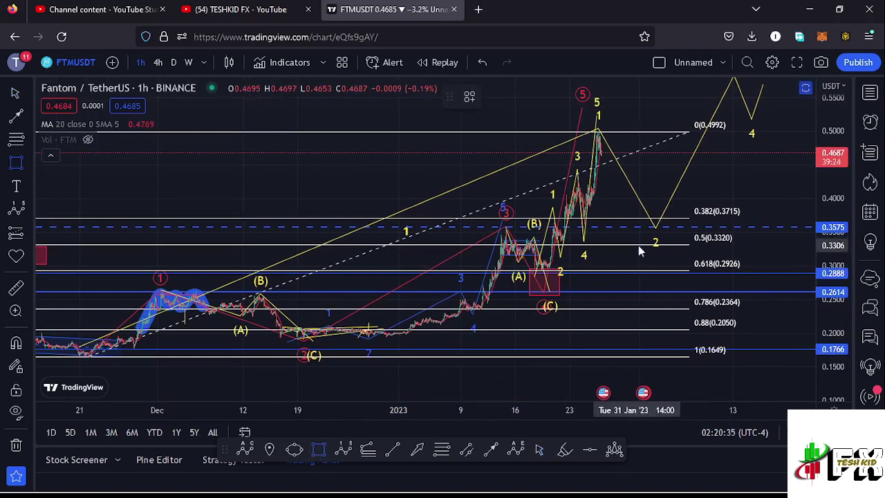
{"action": "left_click_drag", "start_coordinate": [650, 254], "coordinate": [683, 269]}
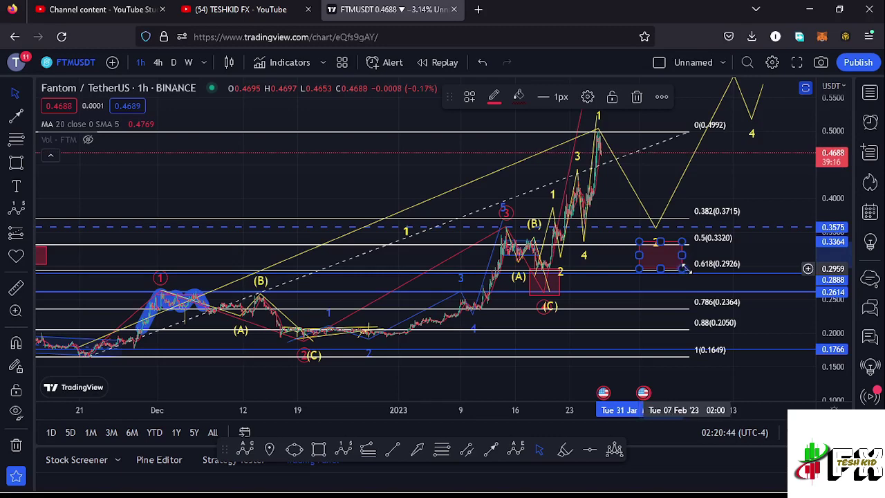
{"action": "left_click_drag", "start_coordinate": [660, 241], "coordinate": [661, 245]}
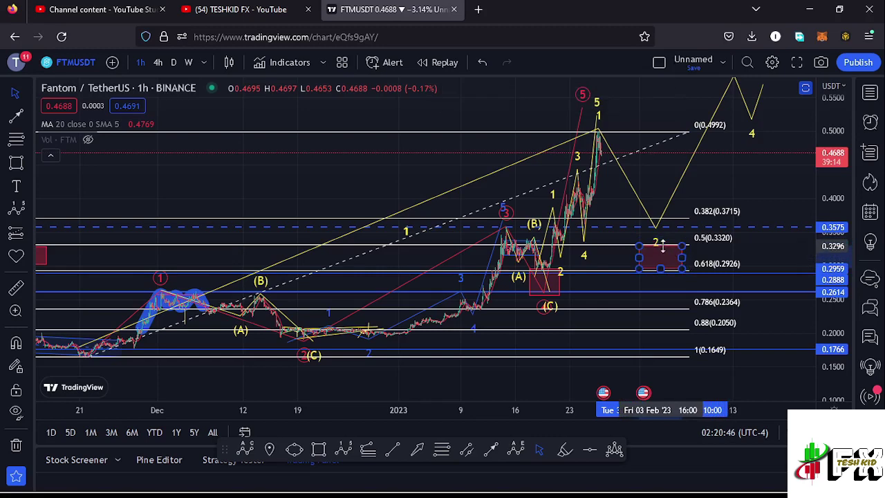
Delete the Fib retracement and move the yellow wave-2 point into the box near 0.30.
{"action": "left_click", "coordinate": [687, 135]}
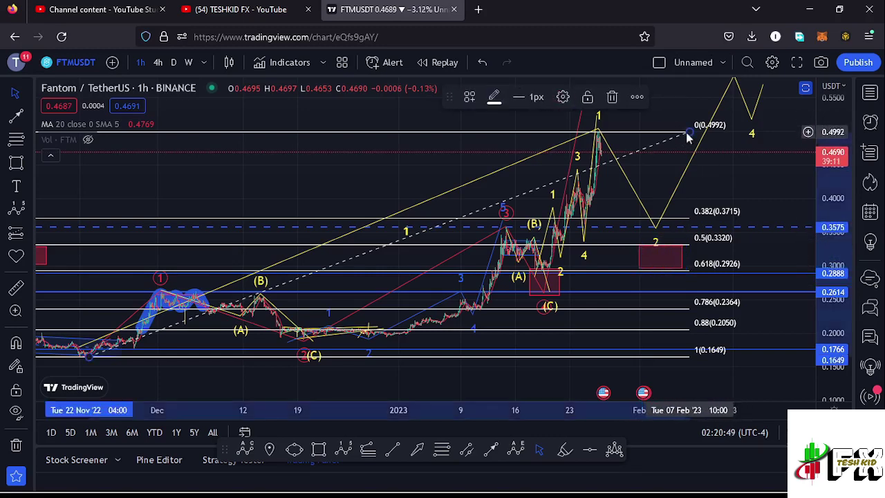
{"action": "left_click", "coordinate": [612, 97]}
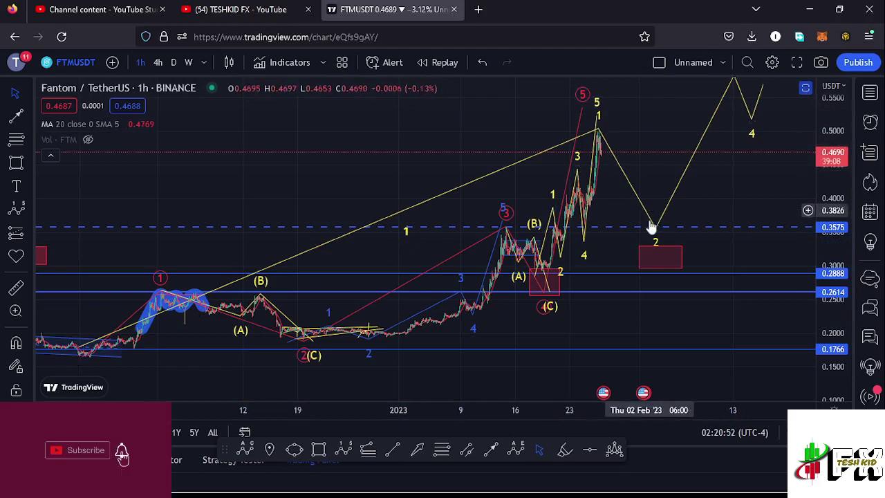
{"action": "left_click_drag", "start_coordinate": [655, 231], "coordinate": [659, 266]}
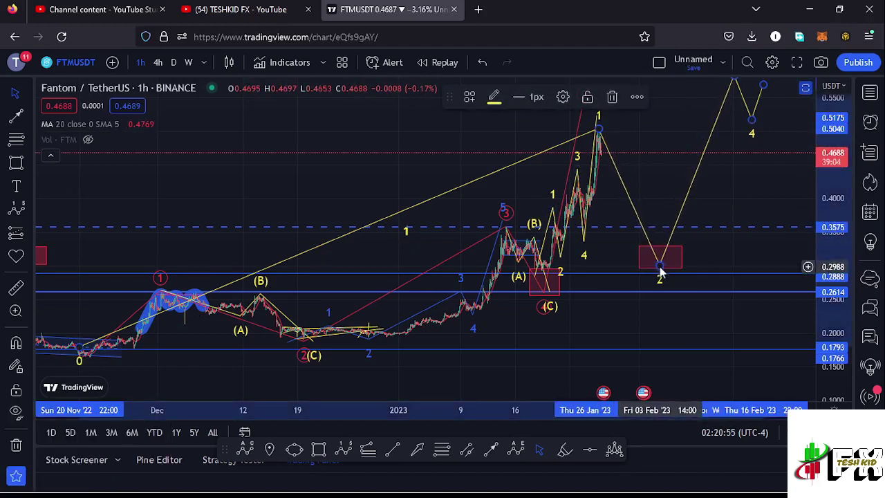
Raise the projected wave 3 to about 0.6129 and lift wave 5 higher.
{"action": "scroll", "coordinate": [616, 282], "scroll_direction": "up", "scroll_amount": 4}
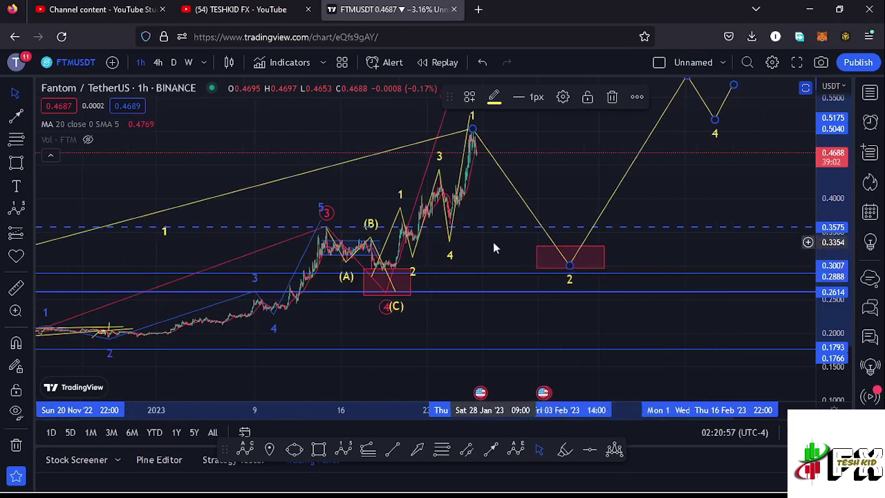
{"action": "left_click_drag", "start_coordinate": [493, 242], "coordinate": [508, 252]}
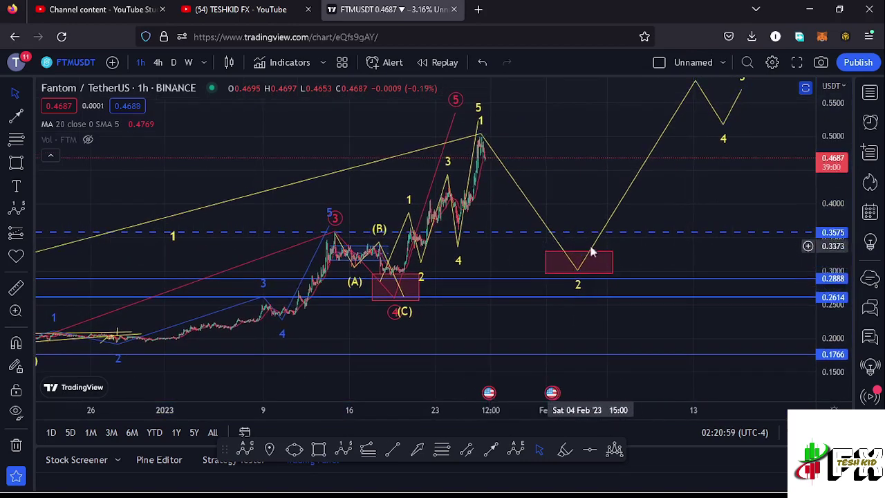
{"action": "left_click_drag", "start_coordinate": [694, 196], "coordinate": [677, 198]}
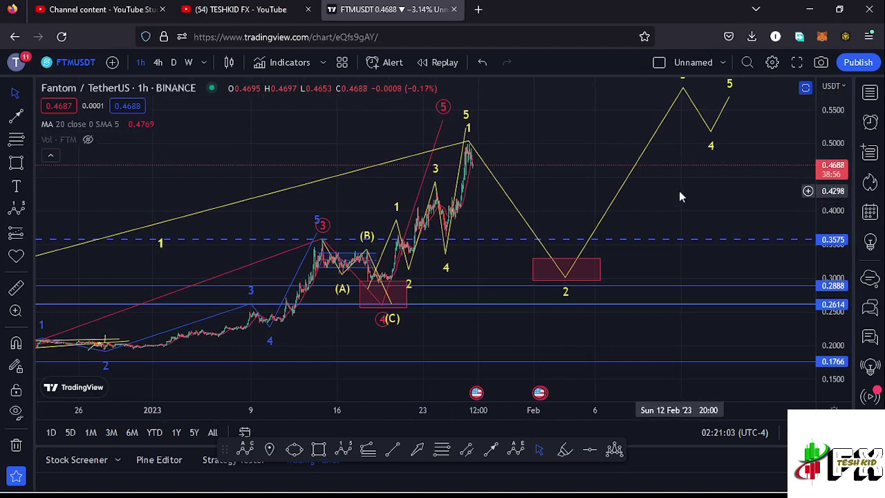
{"action": "left_click_drag", "start_coordinate": [685, 193], "coordinate": [655, 229]}
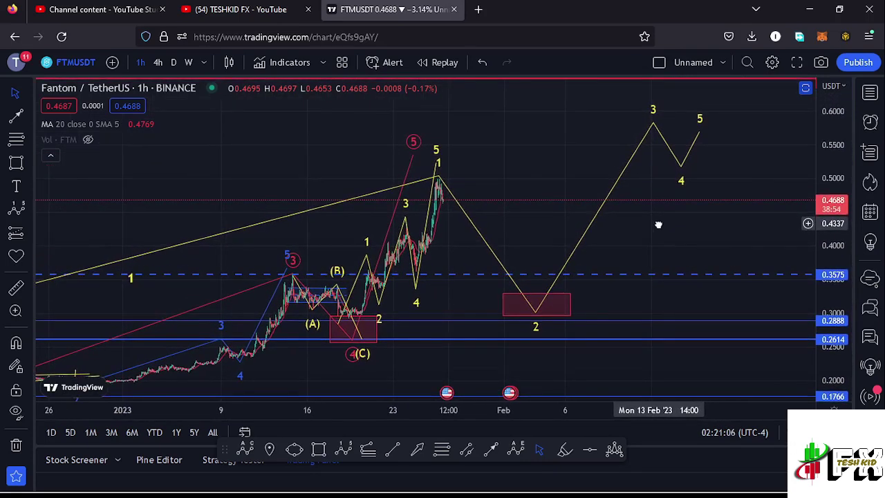
{"action": "left_click", "coordinate": [654, 129]}
{"action": "left_click_drag", "start_coordinate": [654, 126], "coordinate": [655, 100]}
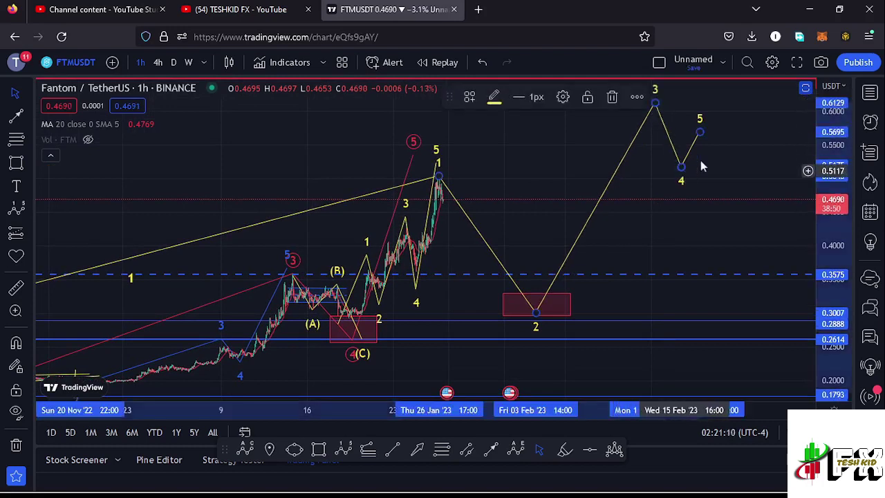
{"action": "left_click_drag", "start_coordinate": [700, 131], "coordinate": [732, 76]}
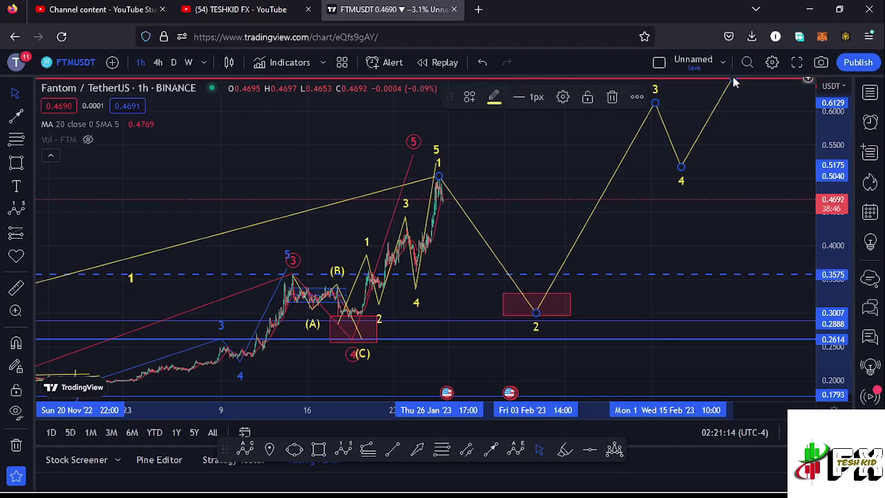
Lift the yellow projection's wave-1 point to 0.5570, above the latest wave-5 high.
{"action": "scroll", "coordinate": [423, 236], "scroll_direction": "up", "scroll_amount": 2}
{"action": "scroll", "coordinate": [407, 228], "scroll_direction": "up", "scroll_amount": 1}
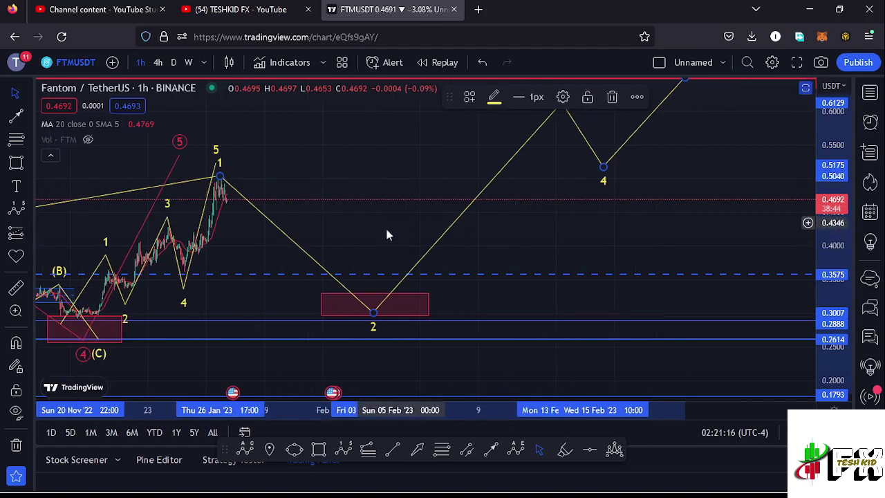
{"action": "left_click_drag", "start_coordinate": [315, 232], "coordinate": [585, 247]}
{"action": "scroll", "coordinate": [523, 261], "scroll_direction": "up", "scroll_amount": 2}
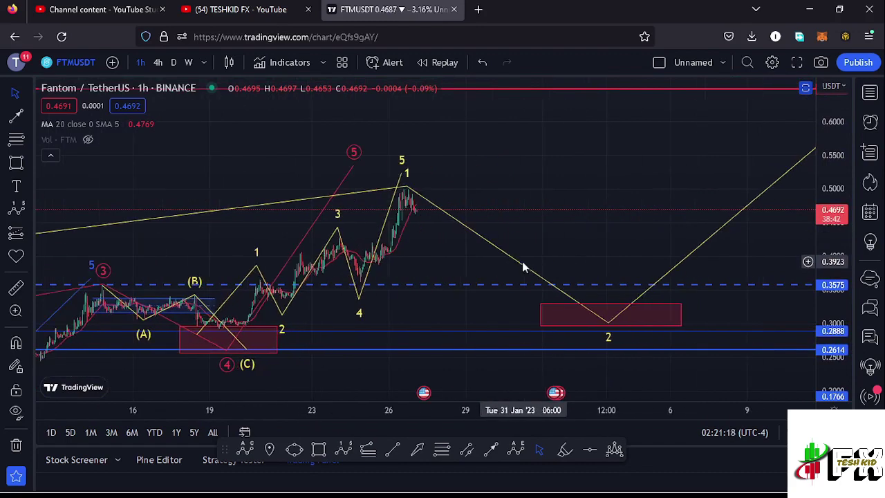
{"action": "left_click_drag", "start_coordinate": [367, 256], "coordinate": [486, 257]}
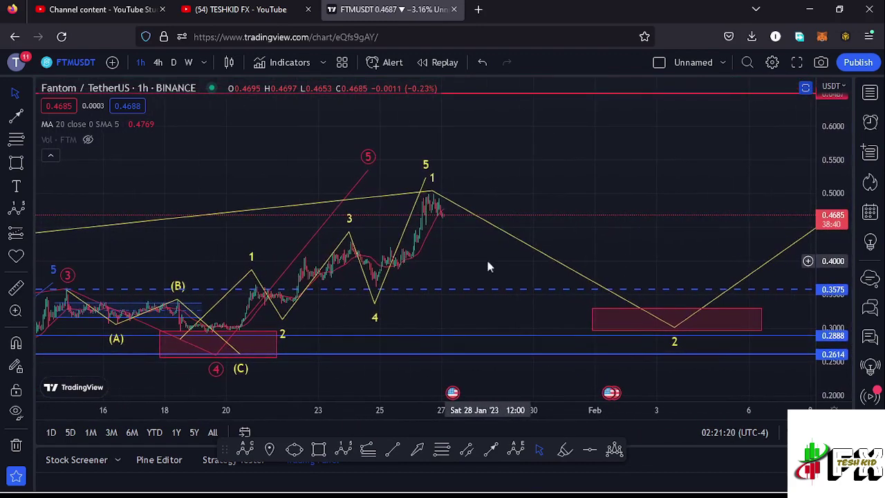
{"action": "scroll", "coordinate": [470, 263], "scroll_direction": "up", "scroll_amount": 2}
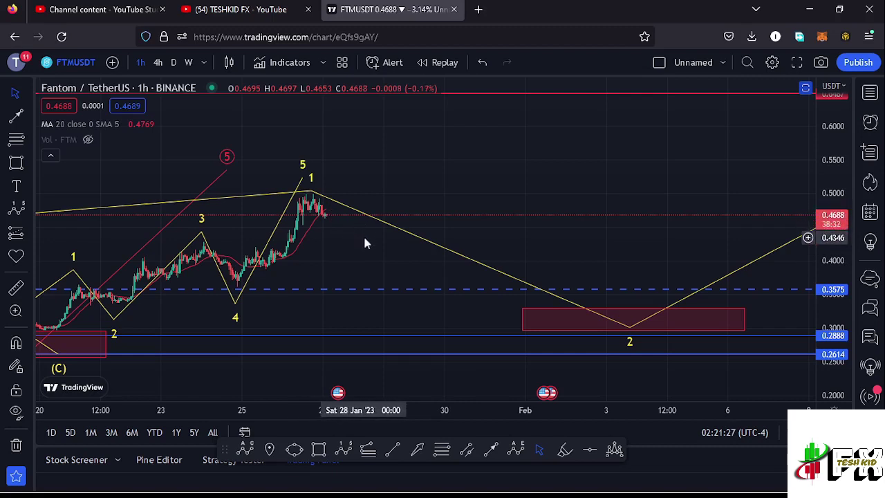
{"action": "scroll", "coordinate": [365, 252], "scroll_direction": "down", "scroll_amount": 3}
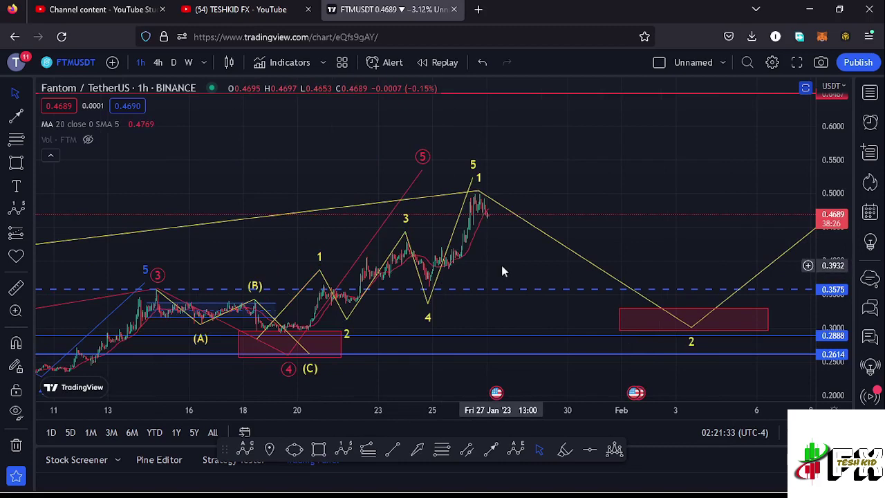
{"action": "left_click", "coordinate": [479, 191]}
{"action": "left_click_drag", "start_coordinate": [479, 191], "coordinate": [481, 156]}
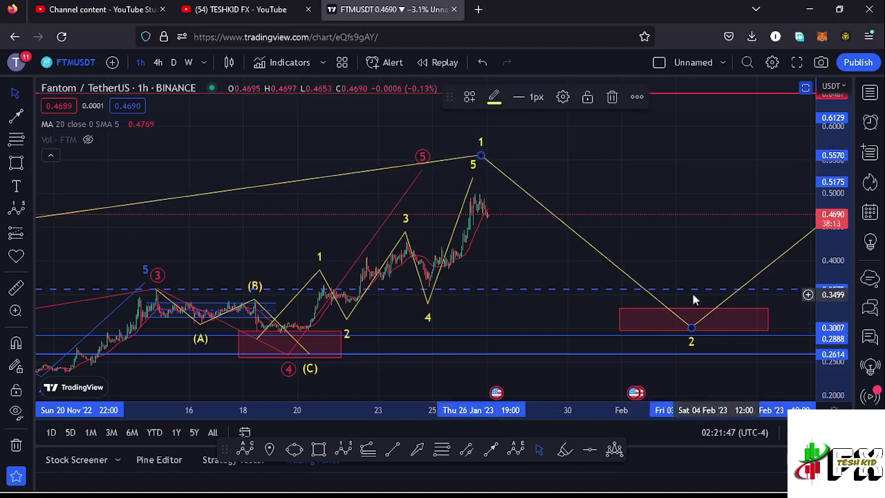
Restore the RSI and MACD panes, checking the RSI pane full-size first.
{"action": "left_click", "coordinate": [804, 90]}
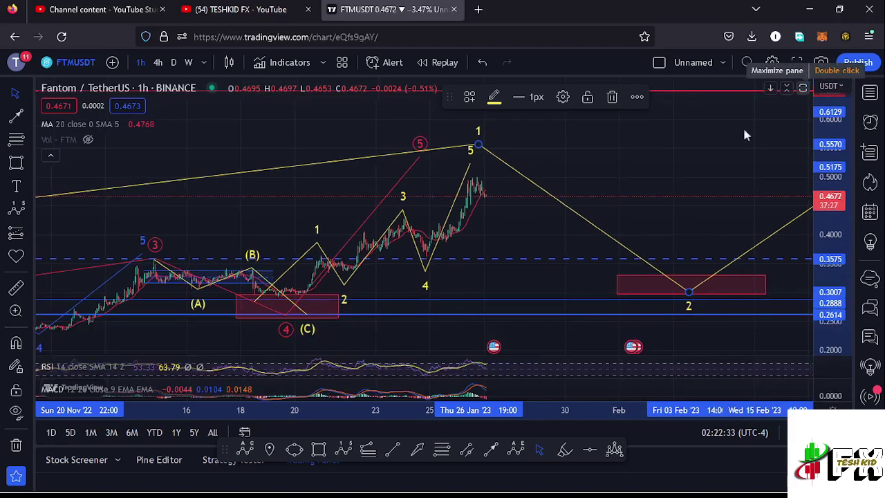
{"action": "left_click", "coordinate": [802, 369]}
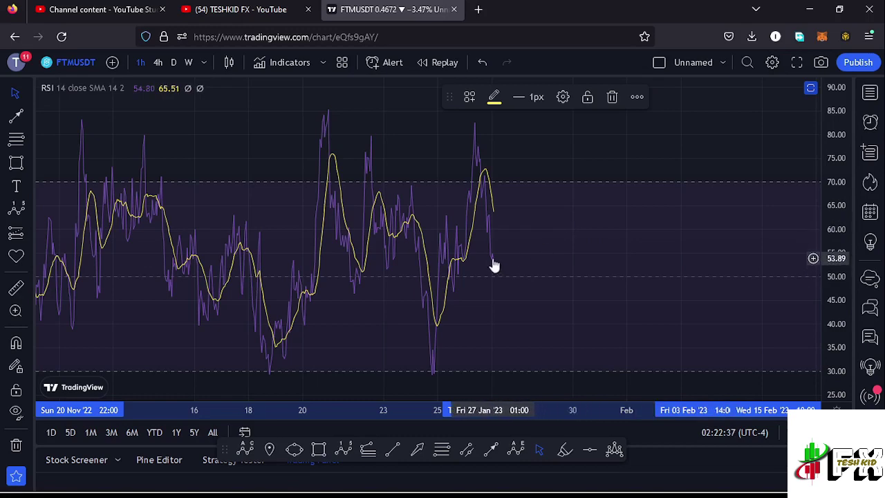
{"action": "left_click", "coordinate": [809, 89]}
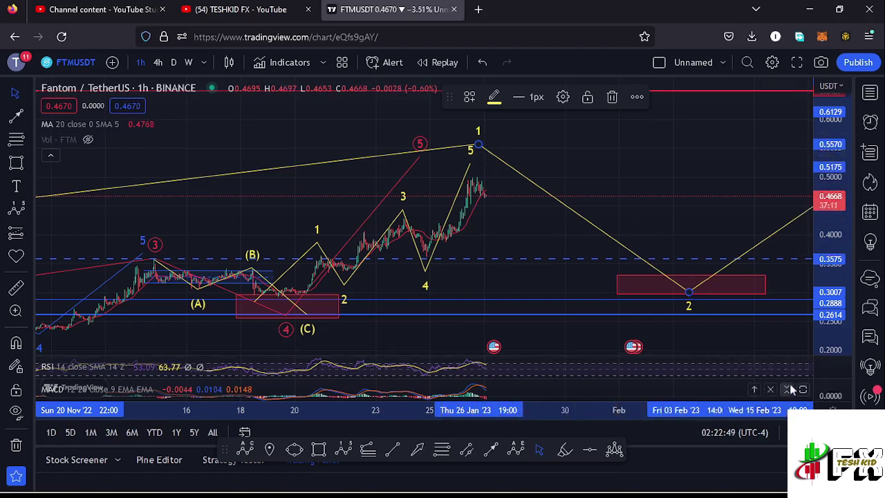
Inspect the MACD (12, 26, 9) pane full-size along the timeline, then restore all panes.
{"action": "left_click", "coordinate": [801, 390]}
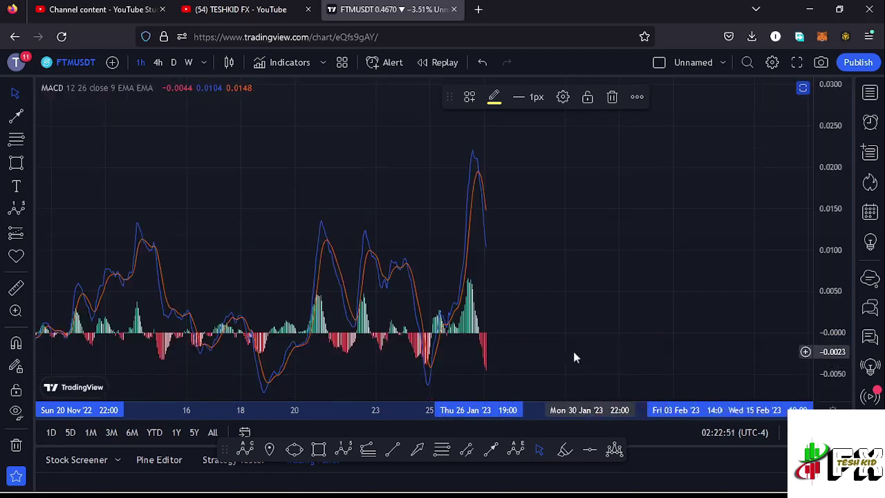
{"action": "scroll", "coordinate": [546, 345], "scroll_direction": "up", "scroll_amount": 2}
{"action": "scroll", "coordinate": [511, 342], "scroll_direction": "up", "scroll_amount": 2}
{"action": "left_click_drag", "start_coordinate": [299, 291], "coordinate": [534, 282]}
{"action": "scroll", "coordinate": [511, 283], "scroll_direction": "up", "scroll_amount": 2}
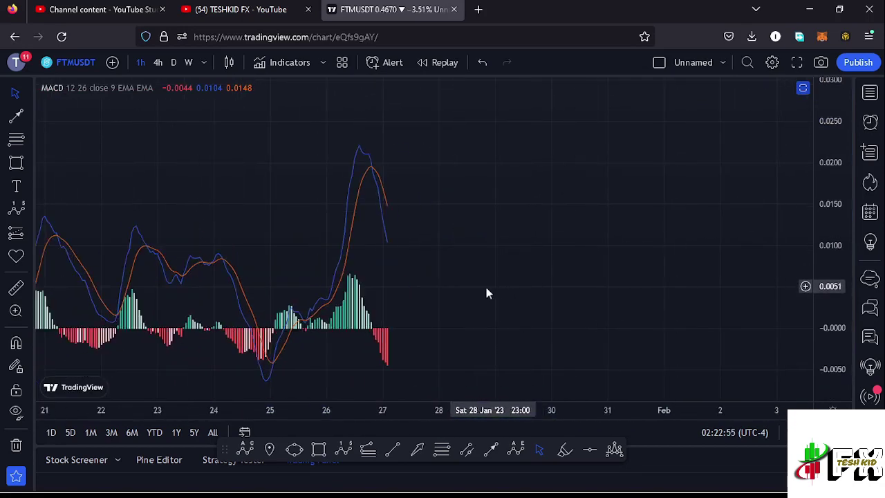
{"action": "left_click_drag", "start_coordinate": [447, 295], "coordinate": [494, 294]}
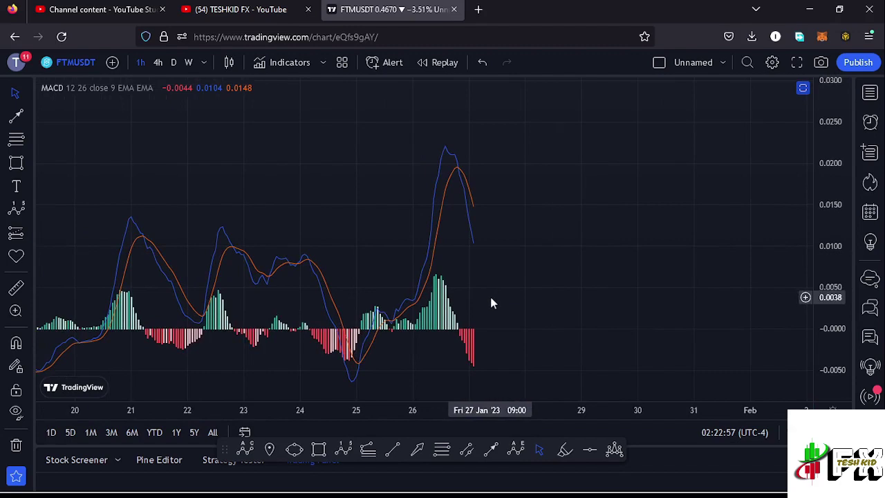
{"action": "scroll", "coordinate": [492, 296], "scroll_direction": "up", "scroll_amount": 2}
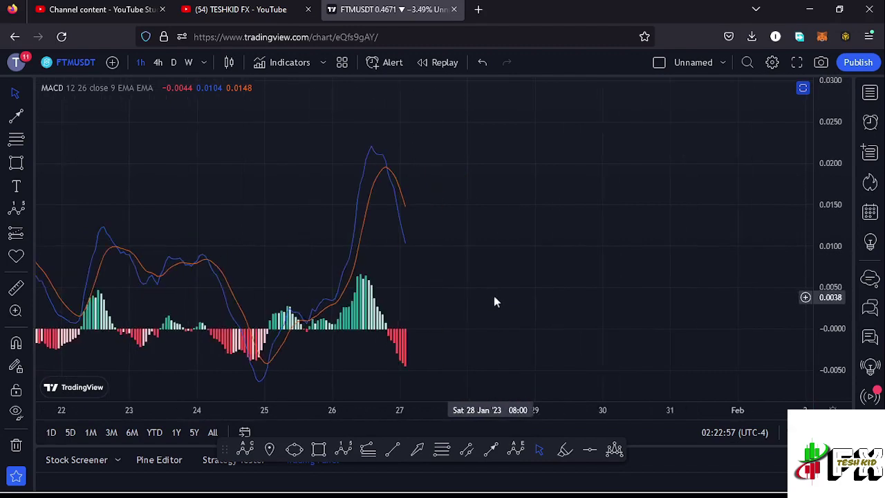
{"action": "left_click", "coordinate": [802, 89]}
Switch to the daily timeframe and frame the long-term wave counts with Fibonacci levels 1.8764–3.6041.
{"action": "left_click", "coordinate": [173, 63]}
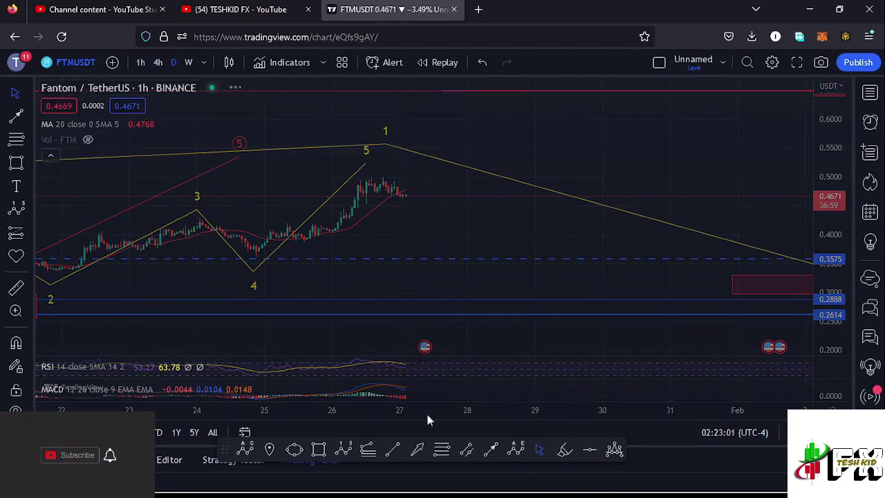
{"action": "scroll", "coordinate": [470, 276], "scroll_direction": "down", "scroll_amount": 8}
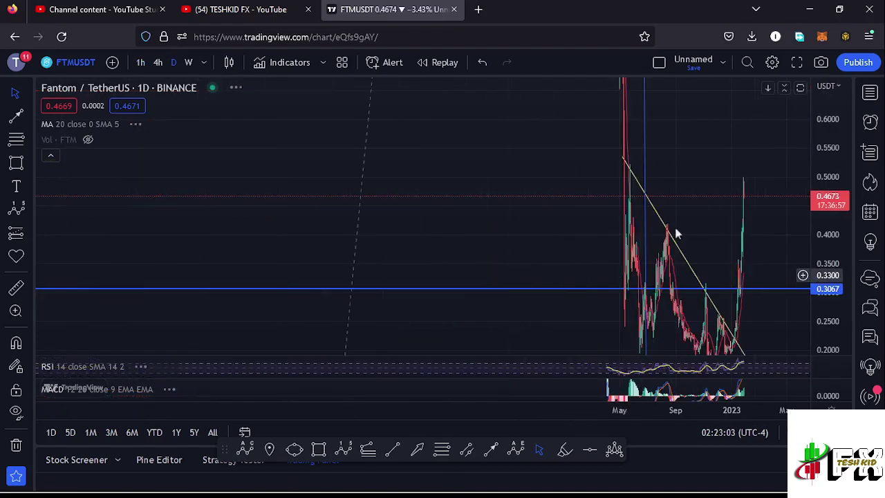
{"action": "left_click_drag", "start_coordinate": [833, 152], "coordinate": [829, 197]}
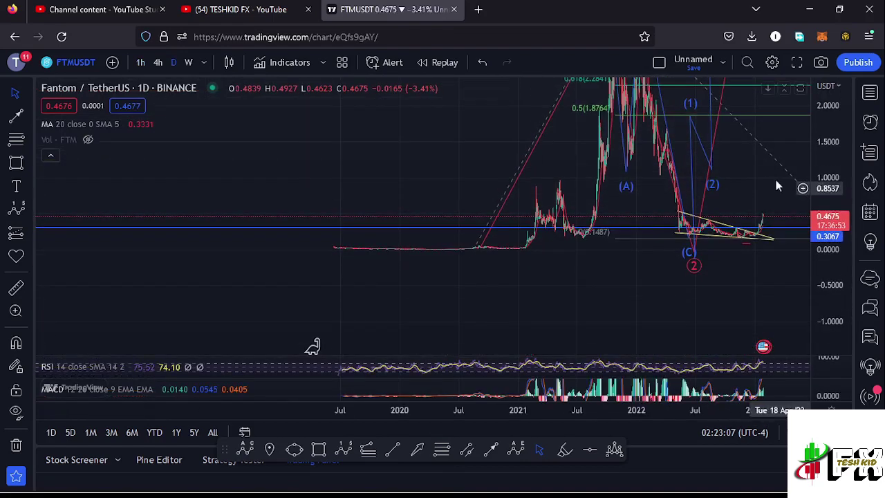
{"action": "left_click_drag", "start_coordinate": [734, 198], "coordinate": [635, 261]}
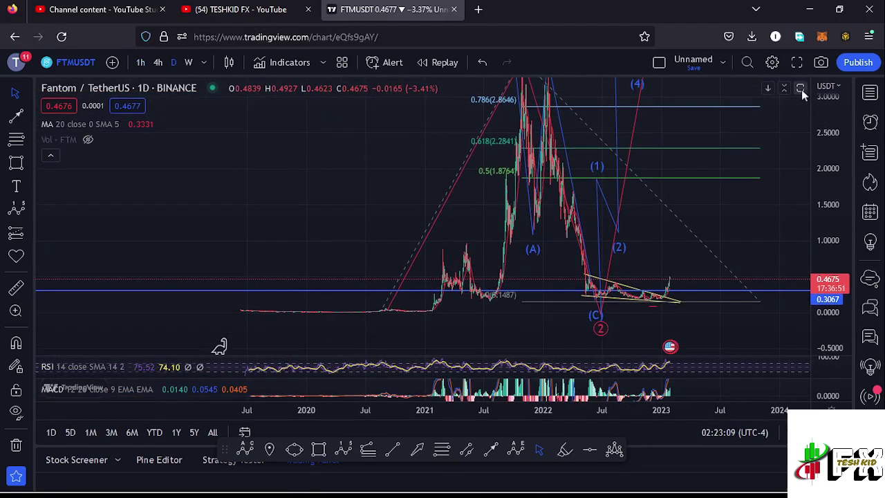
{"action": "left_click", "coordinate": [800, 88]}
{"action": "left_click_drag", "start_coordinate": [782, 197], "coordinate": [659, 221]}
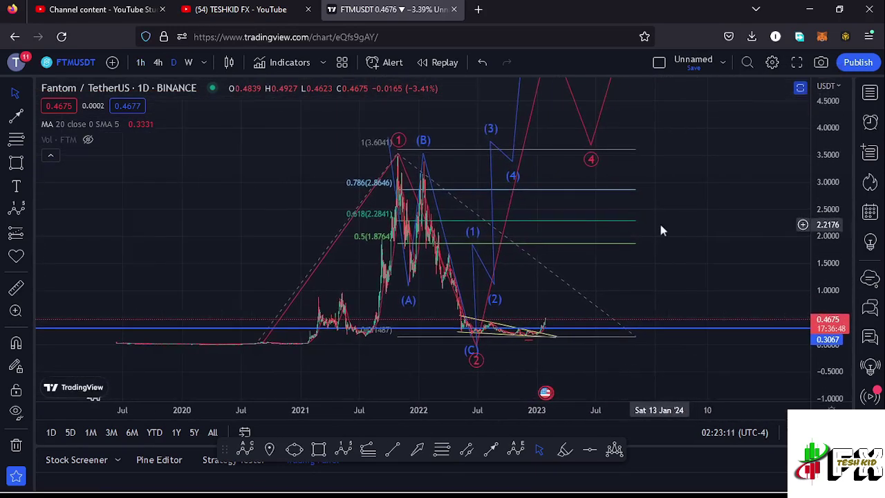
Draw a Fibonacci retracement from the 2020 low up to the 3.4985 high.
{"action": "left_click", "coordinate": [441, 449]}
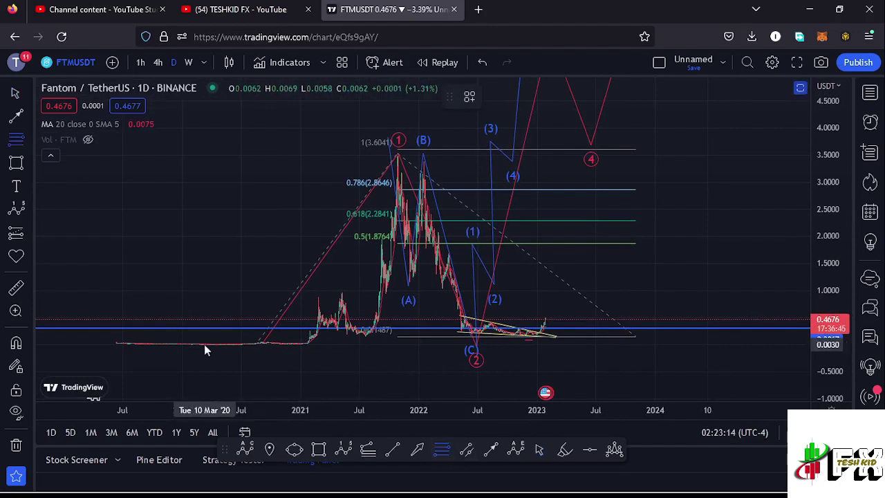
{"action": "left_click_drag", "start_coordinate": [204, 344], "coordinate": [698, 155]}
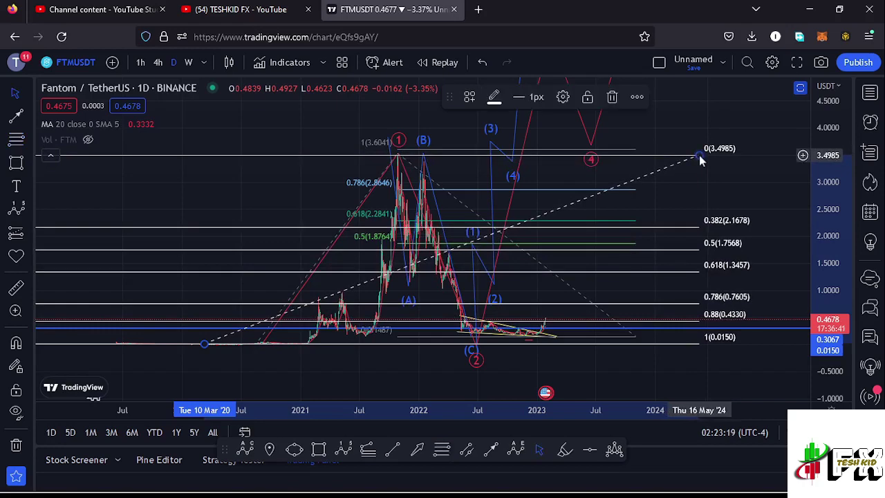
{"action": "left_click_drag", "start_coordinate": [745, 193], "coordinate": [737, 185]}
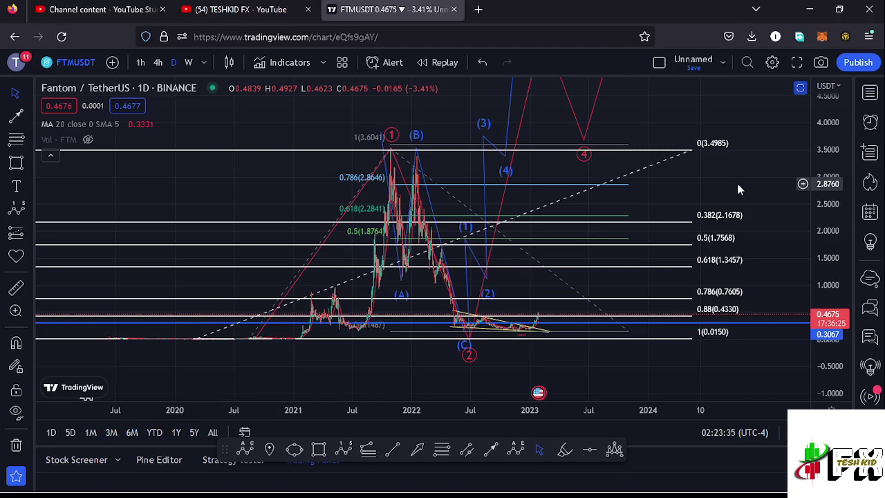
Delete the retracement and compress the price scale to reveal the higher wave targets.
{"action": "left_click", "coordinate": [692, 147]}
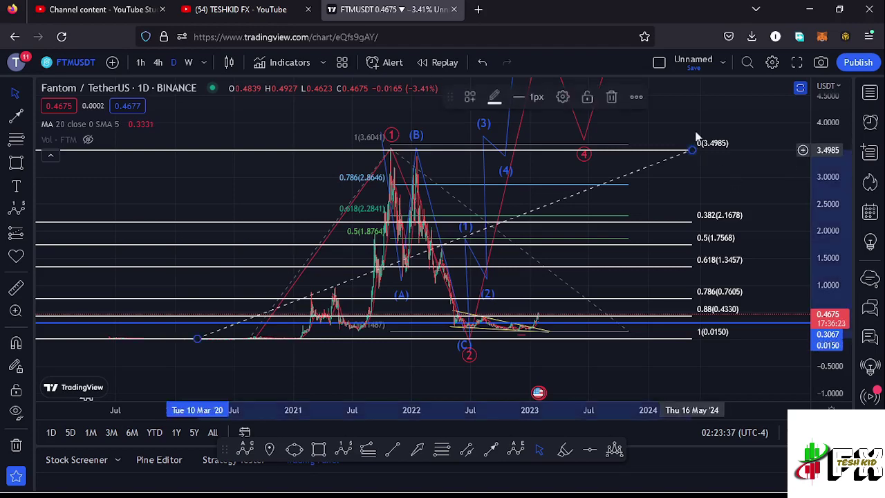
{"action": "left_click", "coordinate": [612, 97]}
{"action": "left_click_drag", "start_coordinate": [825, 135], "coordinate": [720, 179]}
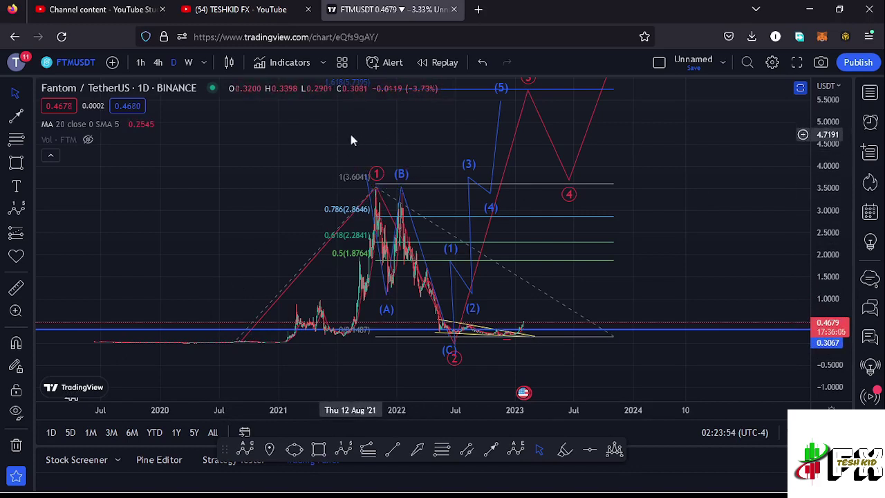
Check the blue and red waves, then shift blue (5) right to about 5.63, under 1.618.
{"action": "left_click", "coordinate": [396, 214]}
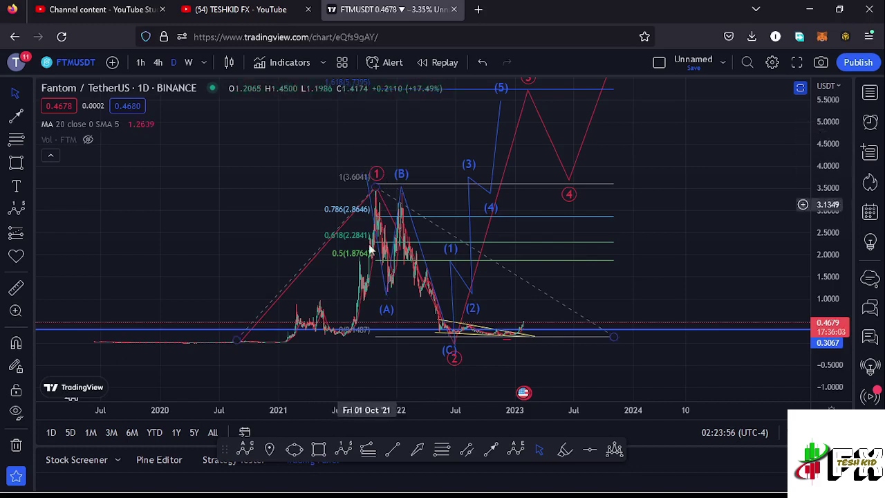
{"action": "left_click", "coordinate": [422, 286]}
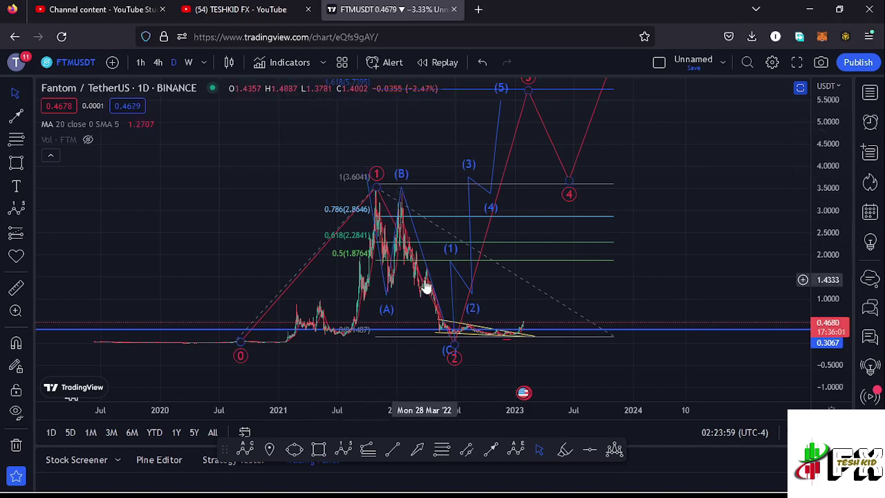
{"action": "left_click", "coordinate": [451, 348]}
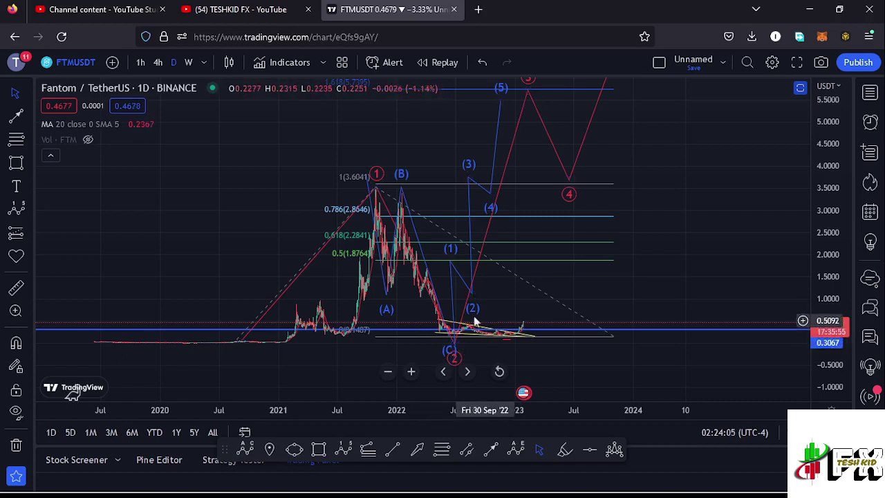
{"action": "scroll", "coordinate": [434, 337], "scroll_direction": "up", "scroll_amount": 2}
{"action": "left_click_drag", "start_coordinate": [404, 301], "coordinate": [484, 336]}
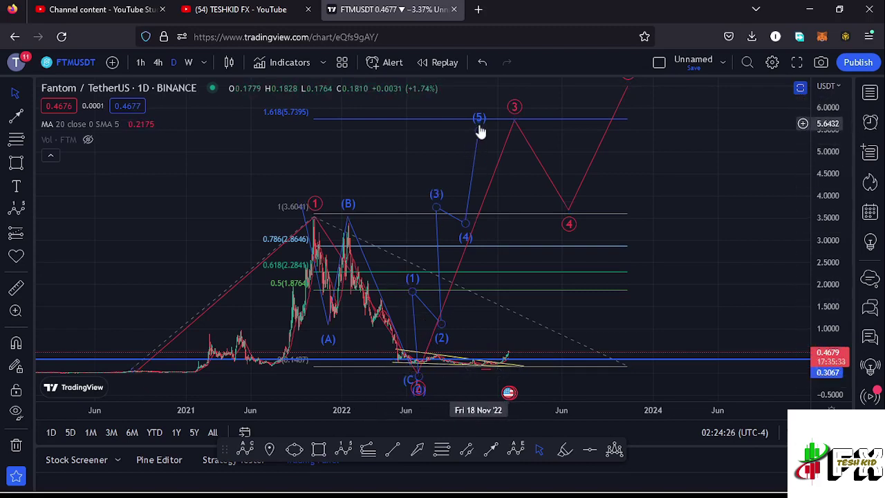
{"action": "left_click_drag", "start_coordinate": [478, 129], "coordinate": [488, 127]}
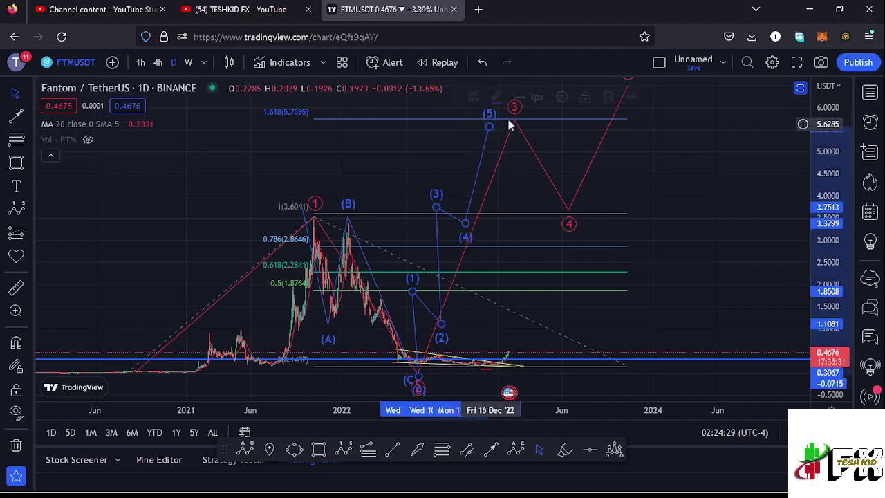